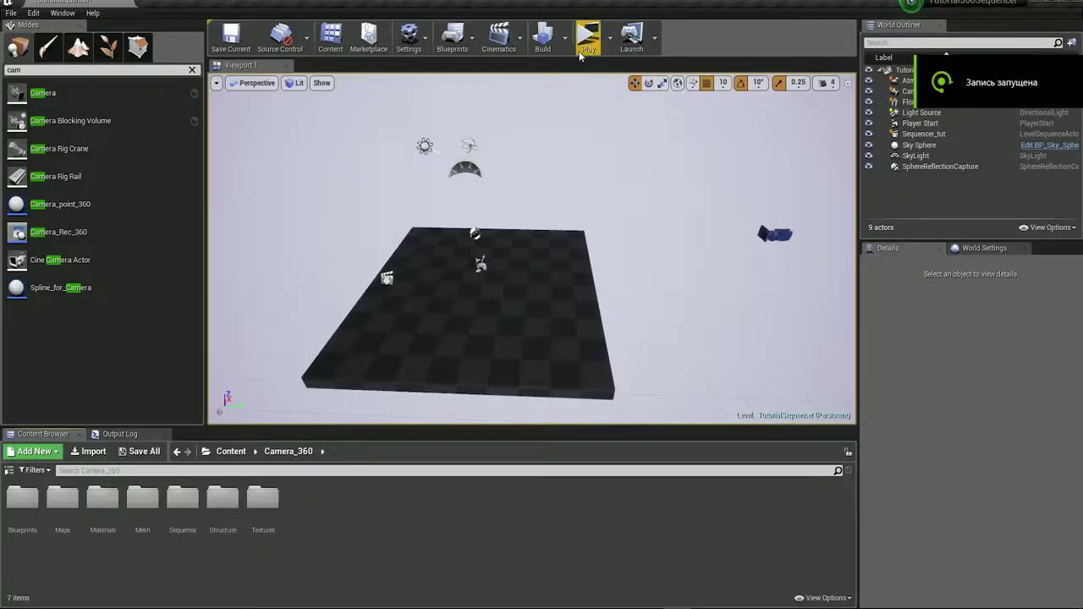
Select CameraActor in the World Outliner to show its camera details and live preview
left_click(499, 34)
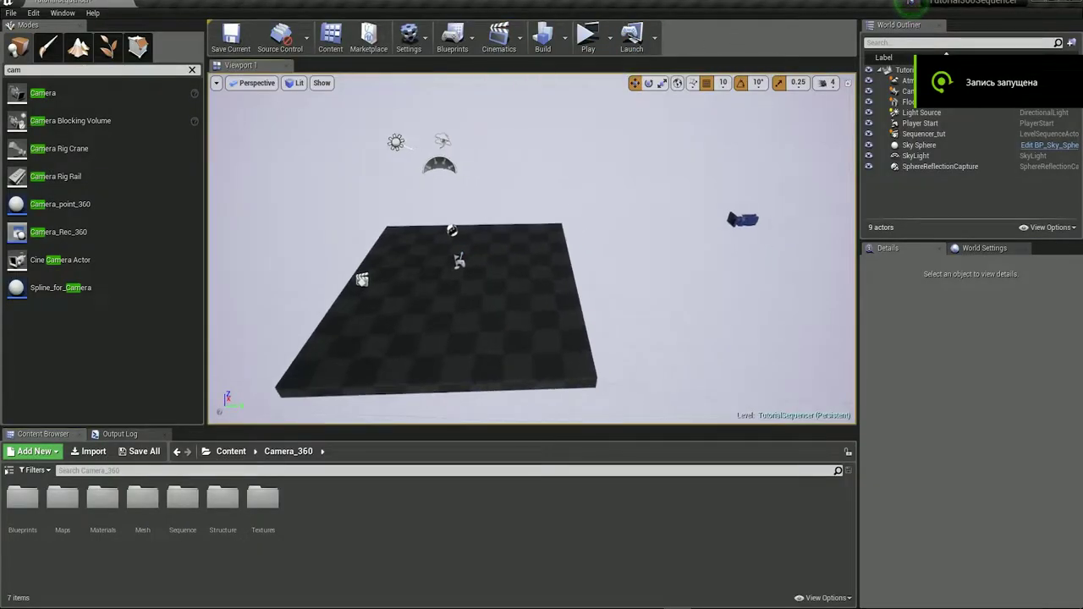
right_click_drag(531, 150, 610, 161)
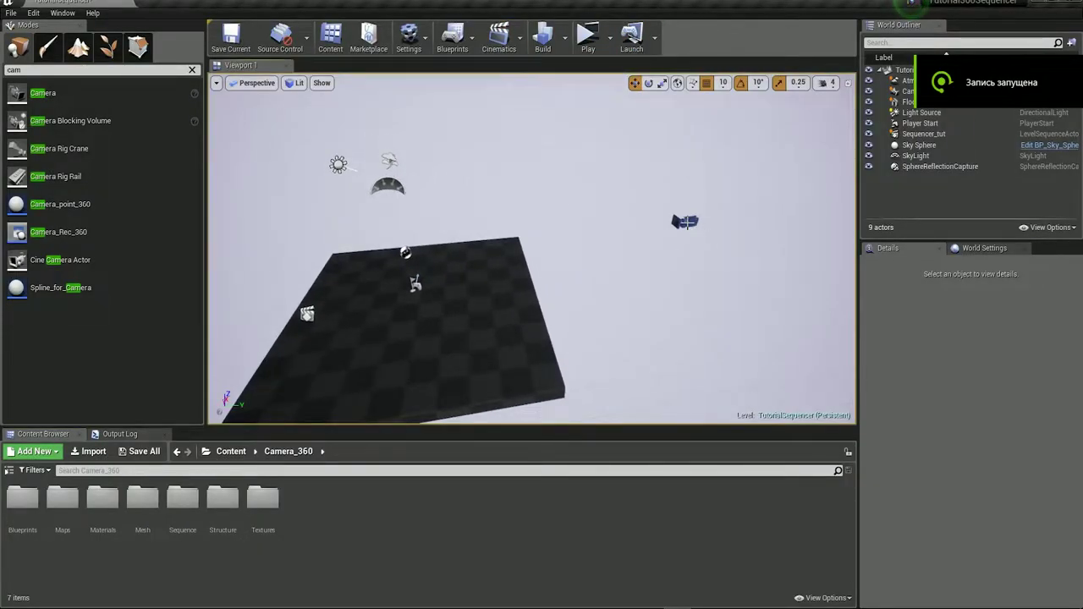
left_click(685, 222)
left_click(920, 112)
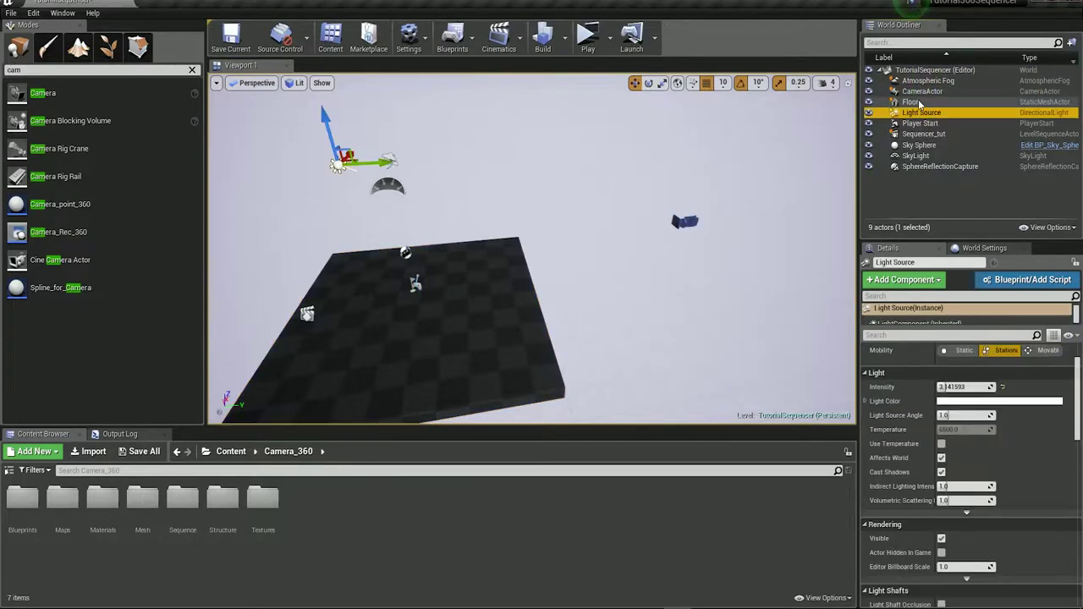
left_click(921, 90)
right_click_drag(749, 182, 753, 182)
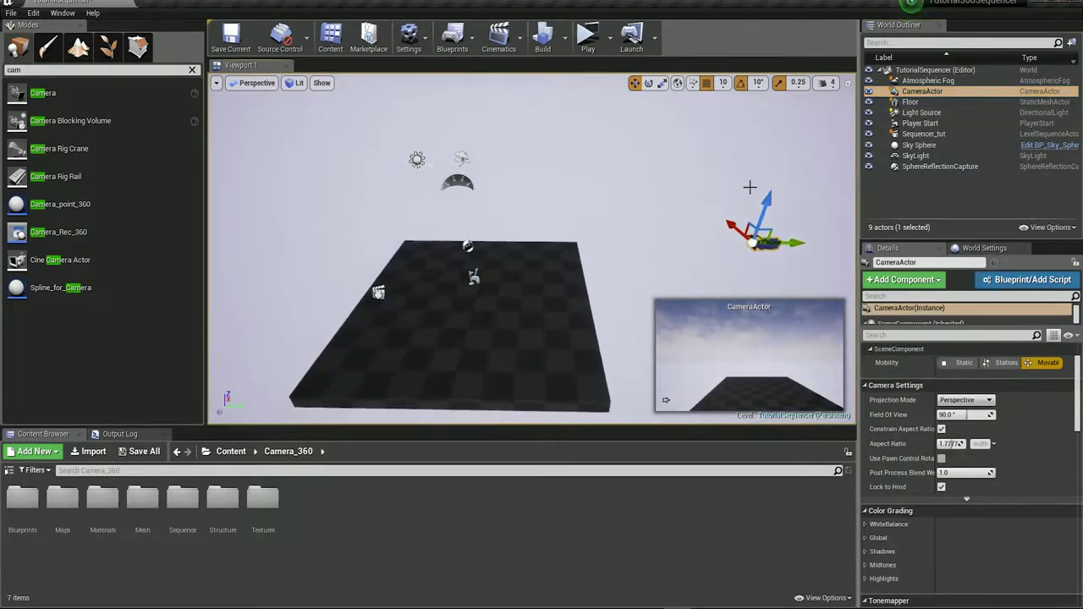
left_click(502, 38)
left_click(536, 146)
left_click_drag(475, 277, 530, 362)
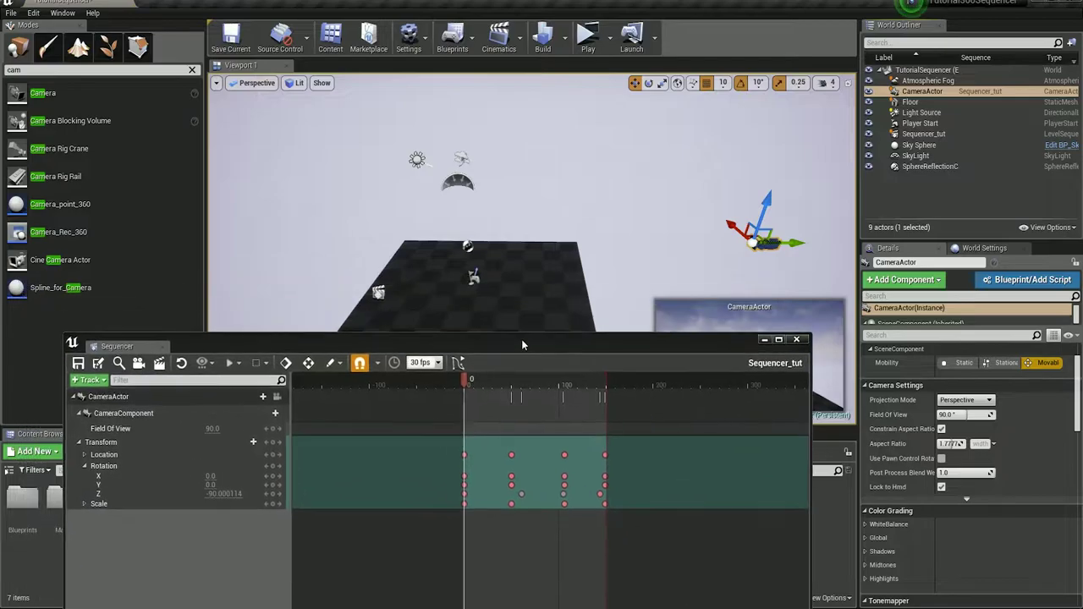
left_click(110, 427)
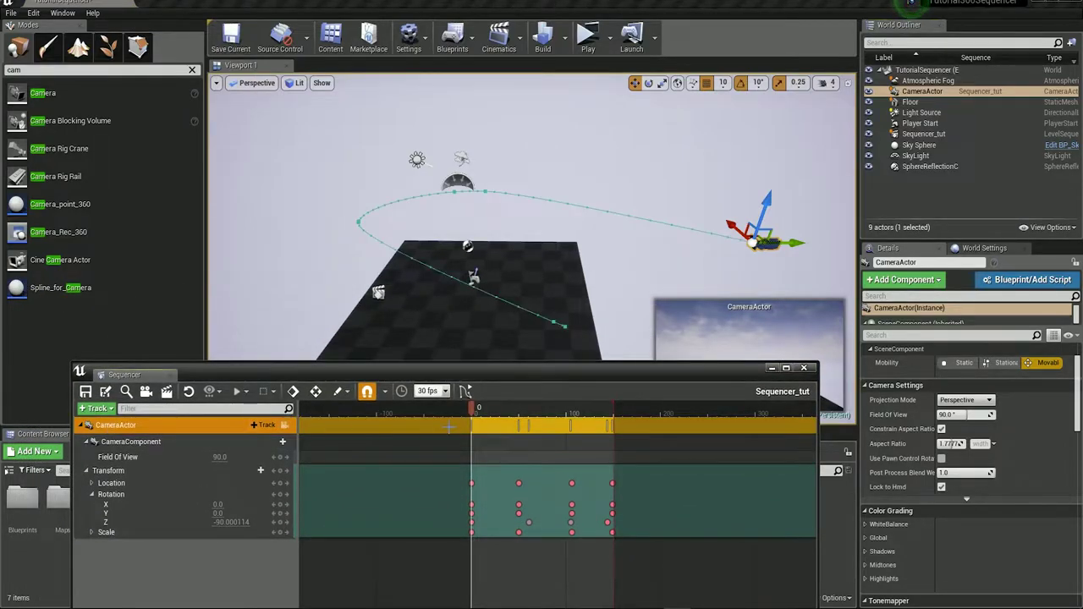
mouse_move(551, 388)
left_mouse_down()
mouse_move(519, 440)
mouse_move(573, 464)
mouse_move(478, 469)
left_mouse_up()
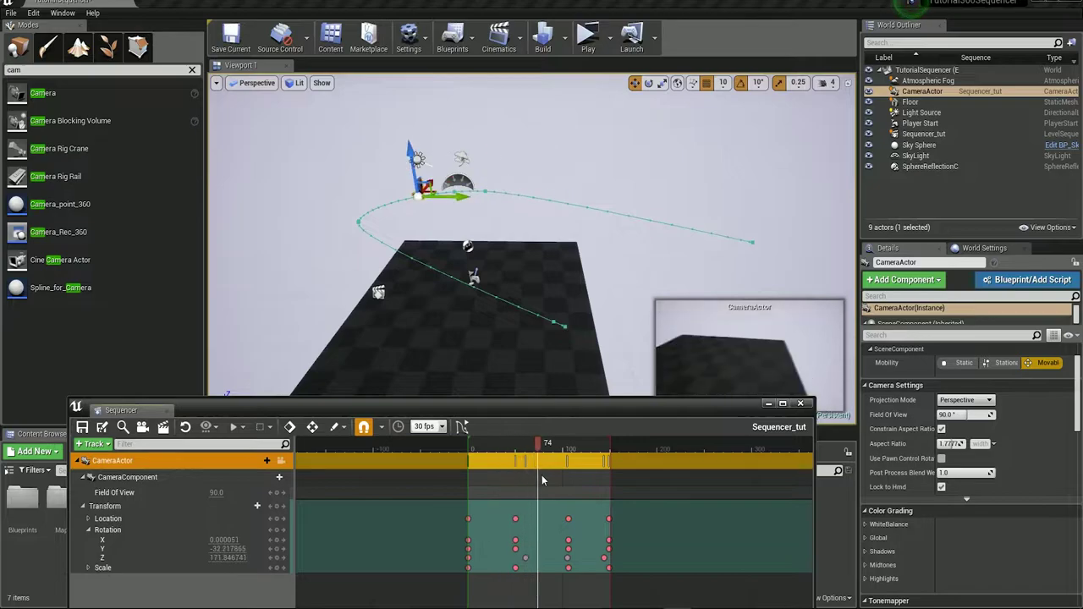
left_click_drag(478, 470, 612, 478)
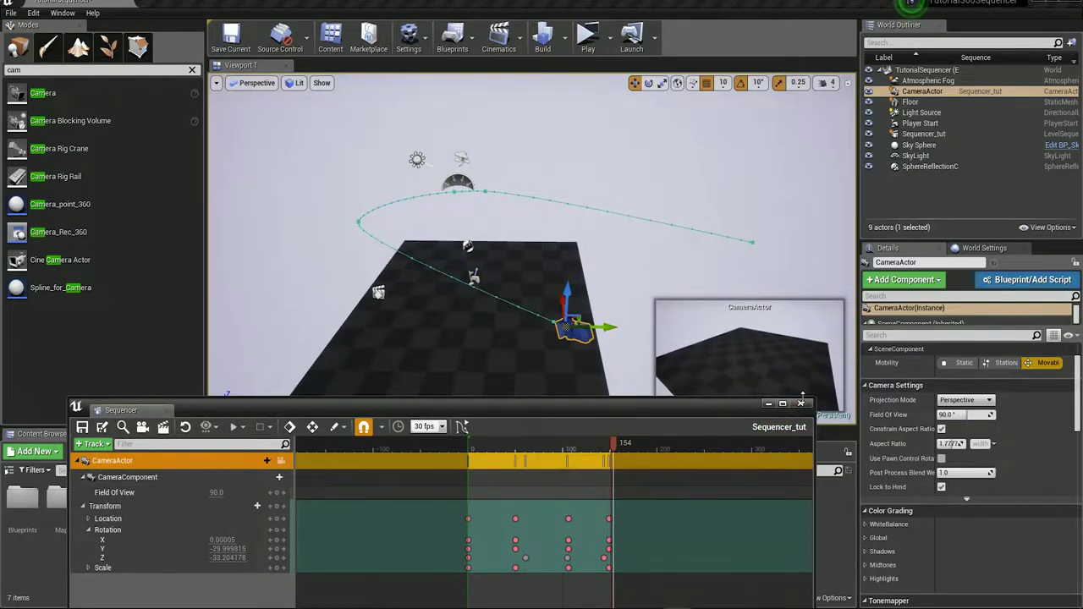
left_click(800, 404)
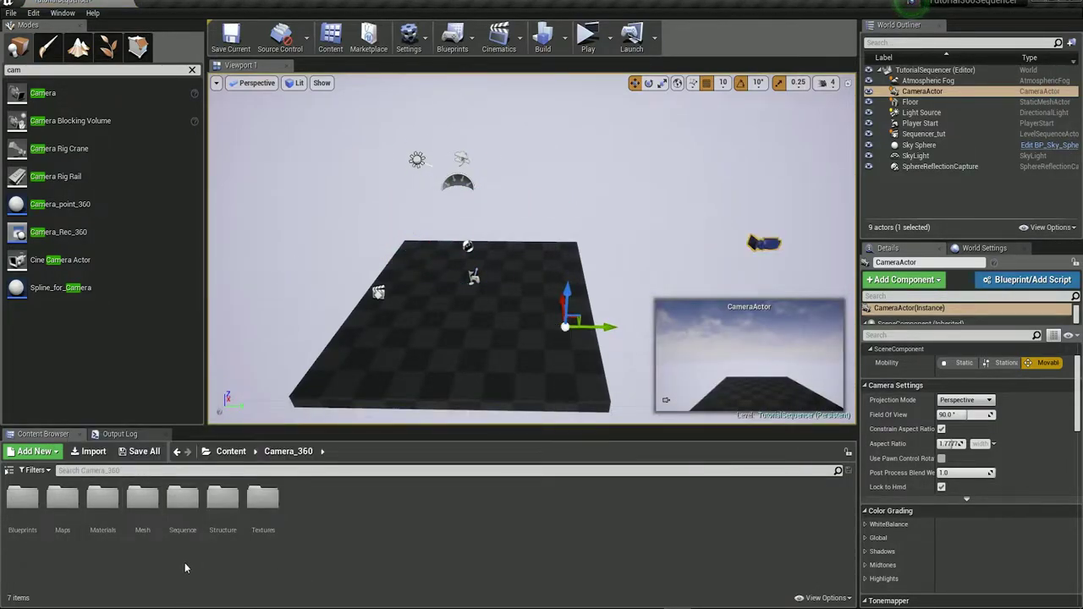
Place Camera_point_360 and Camera_Rec_360 from Camera_360/Blueprints into the level, raised off the floor
double_click(22, 498)
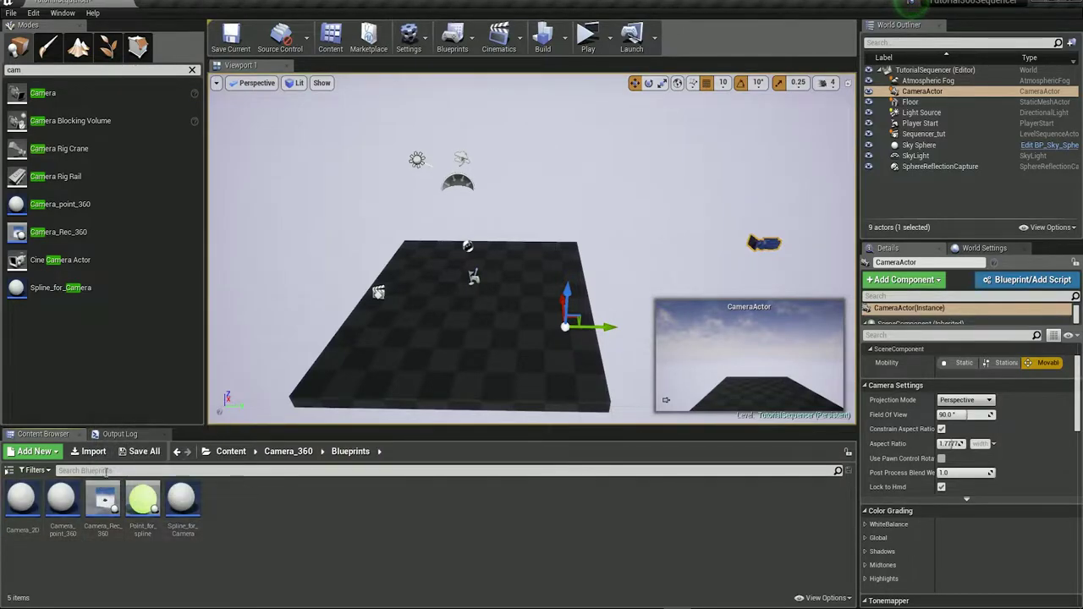
left_click(72, 490)
left_click_drag(72, 491, 408, 349)
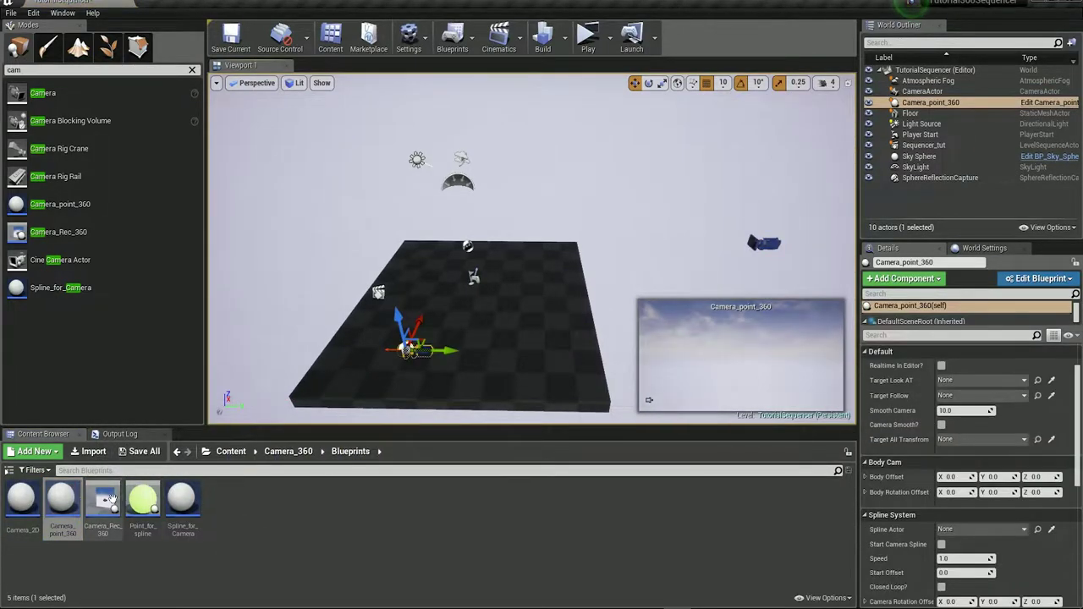
left_click_drag(620, 376, 429, 327)
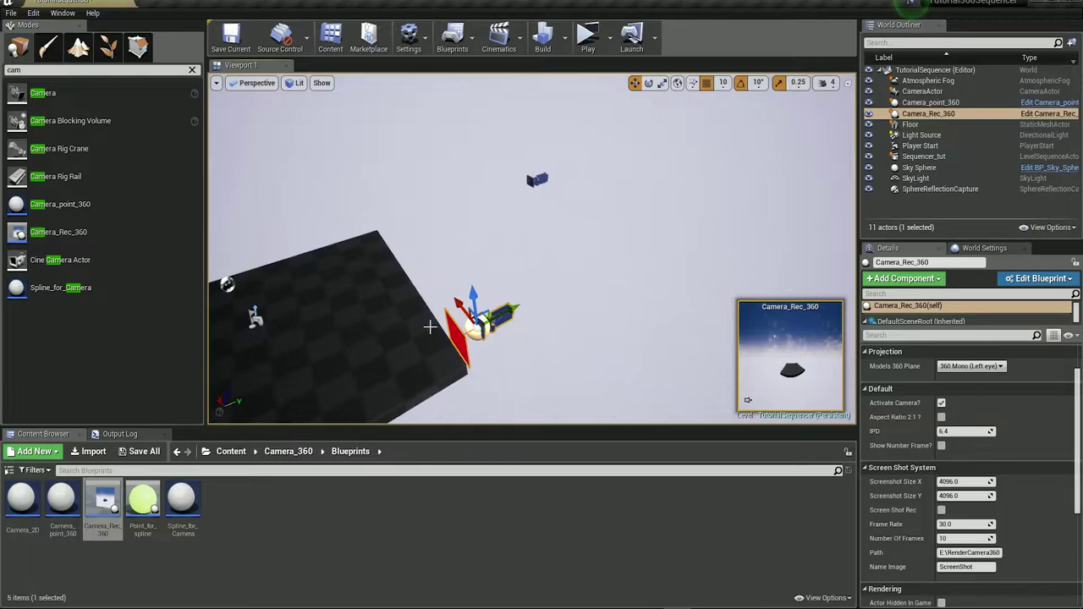
mouse_move(505, 314)
left_mouse_down()
mouse_move(765, 240)
mouse_move(728, 254)
left_mouse_up()
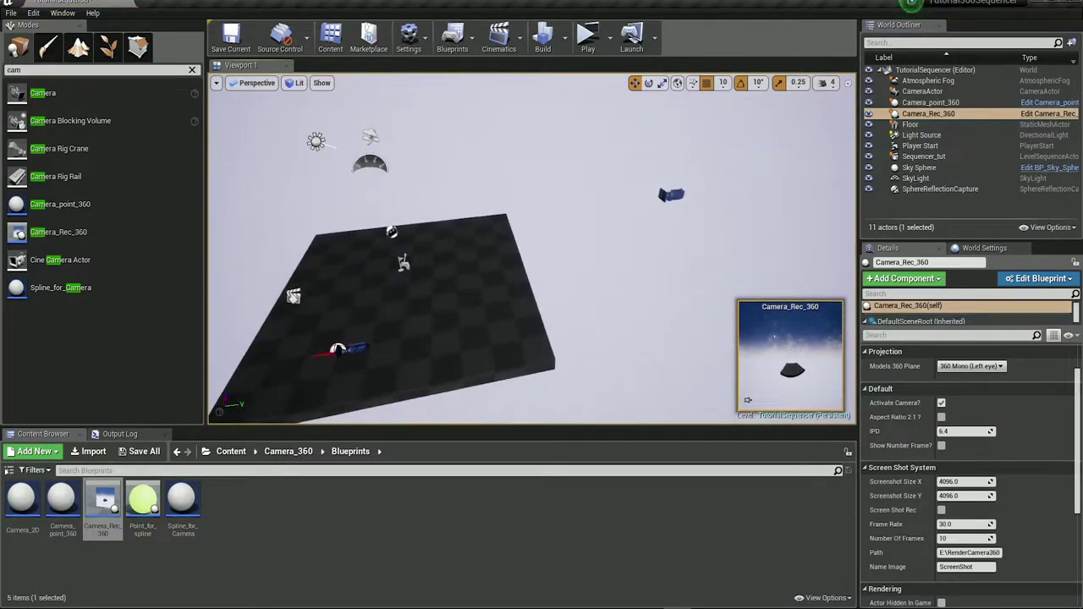
left_click(359, 348)
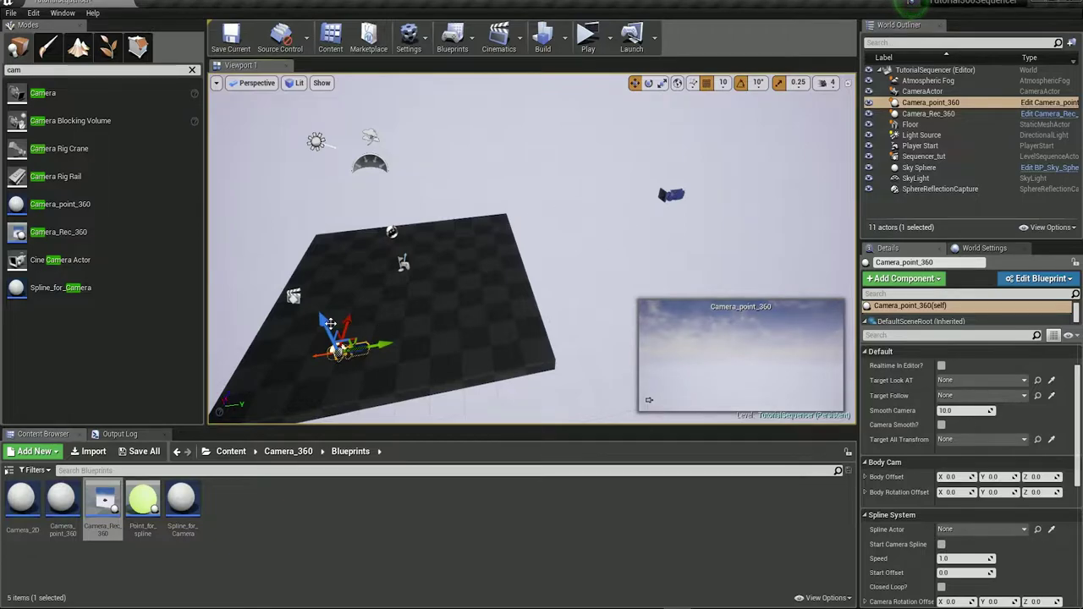
left_click_drag(330, 323, 324, 305)
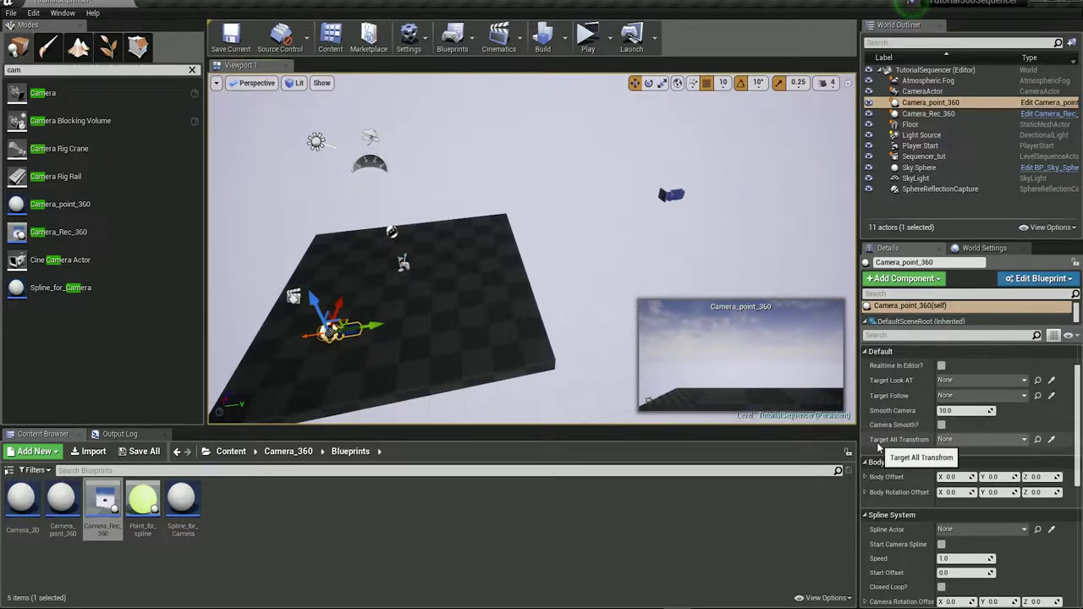
Set Camera_point_360's Target All Transform to CameraActor using the eyedropper
left_click(1051, 441)
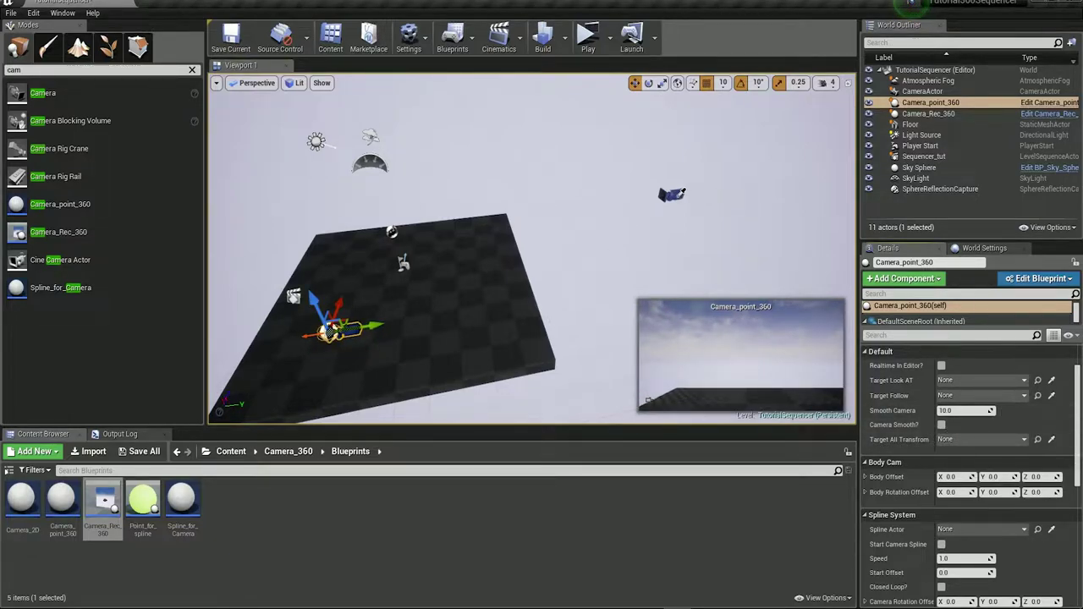
left_click(672, 194)
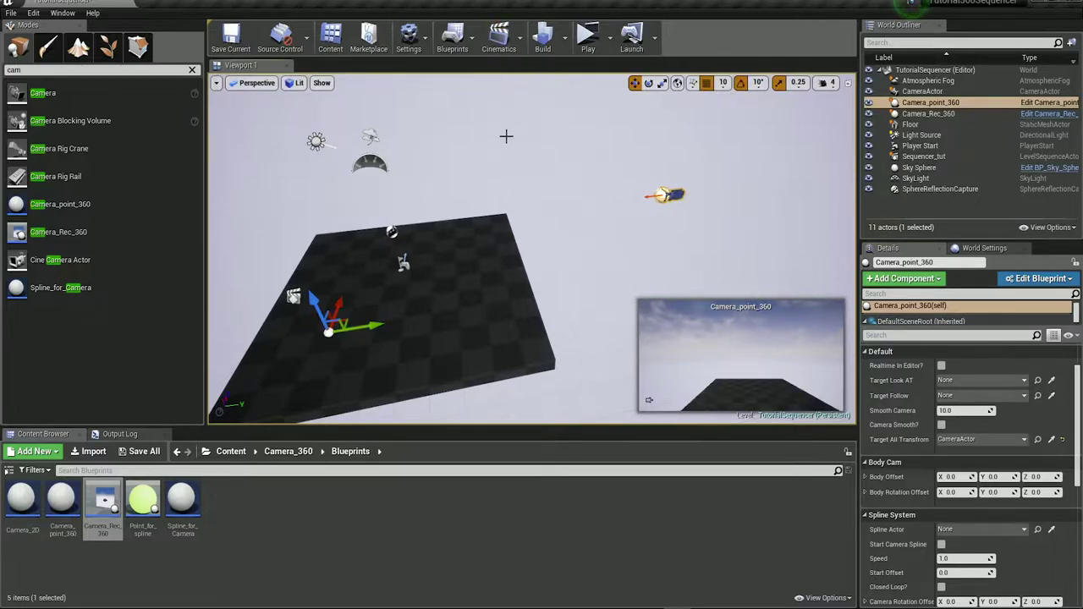
right_click_drag(506, 137, 542, 118)
left_click(677, 228)
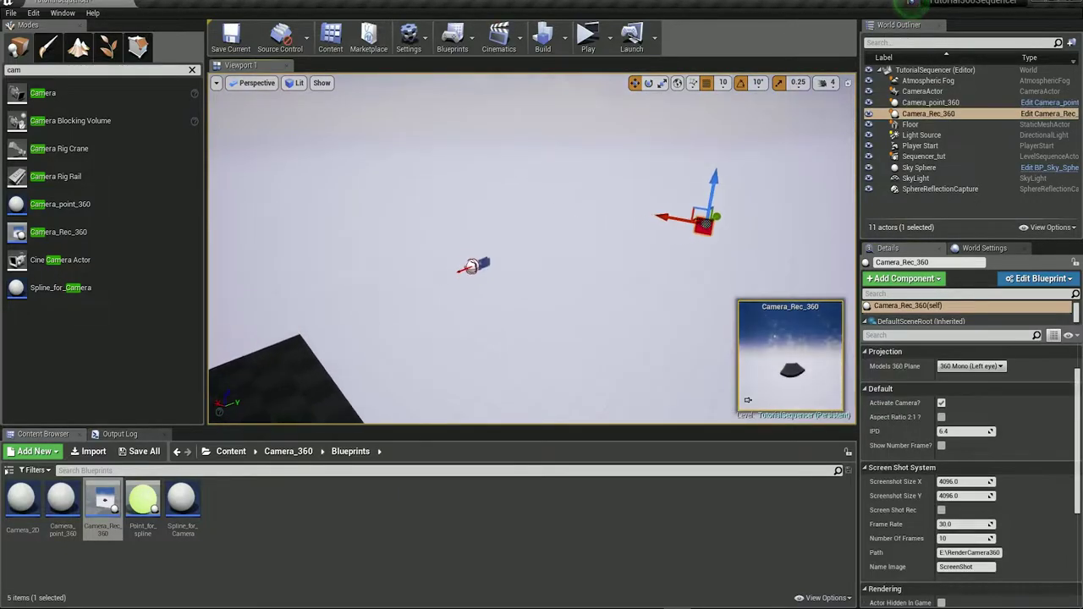
Tick Activate Camera? and Aspect Ratio 2:1 on Camera_Rec_360, giving screenshot height 2048
right_click_drag(678, 254, 660, 245)
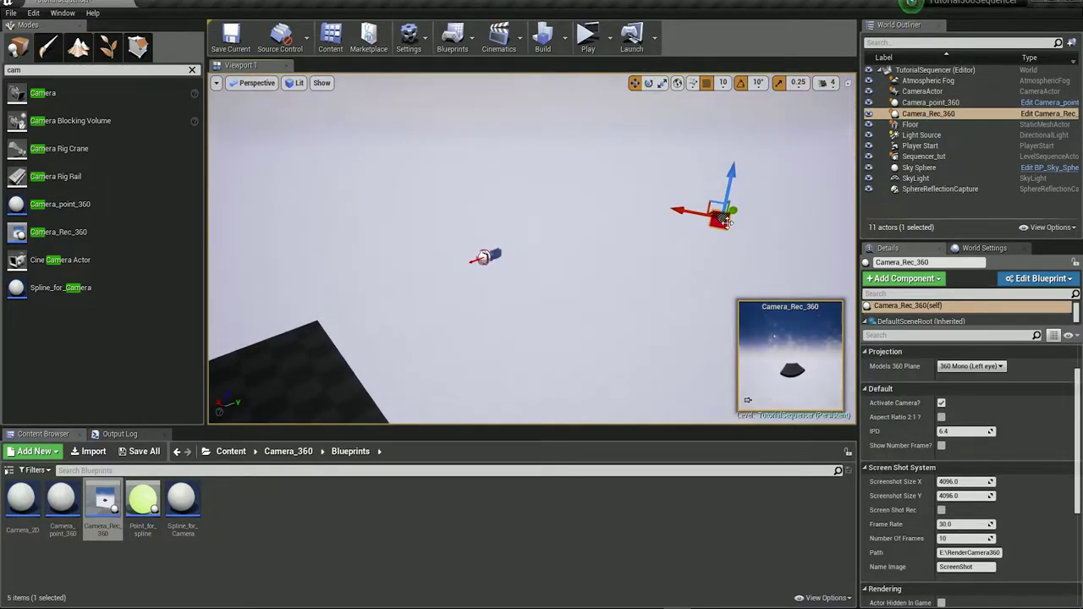
left_click(942, 404)
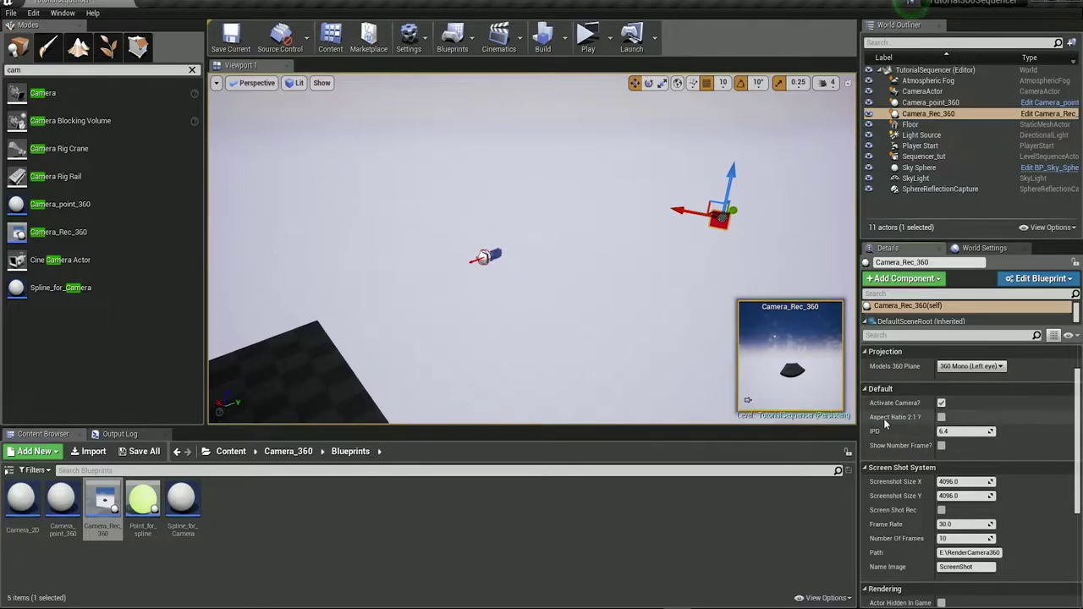
left_click(942, 417)
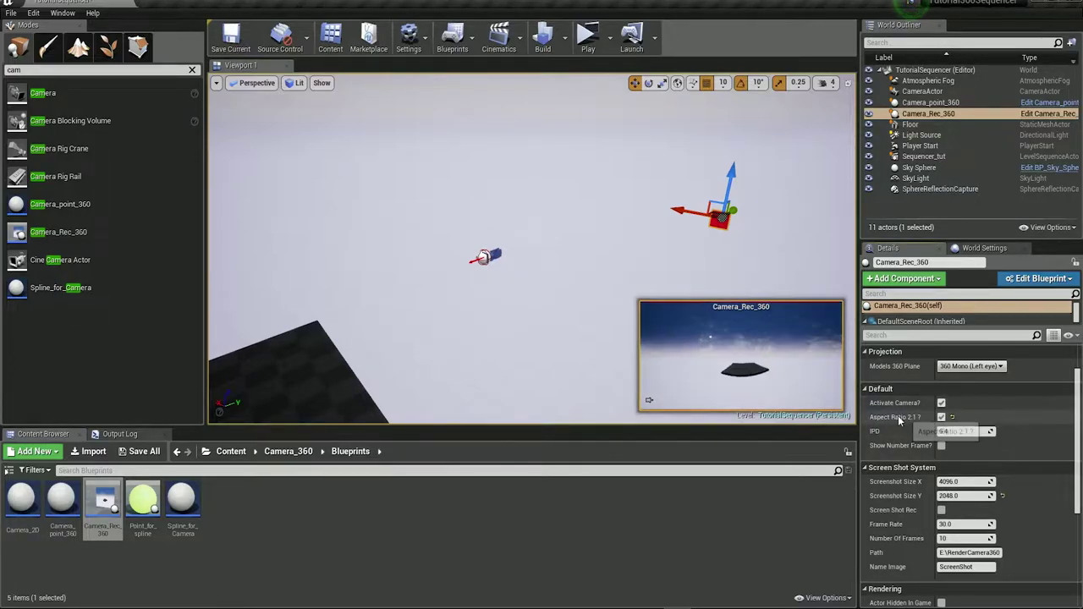
left_click(500, 38)
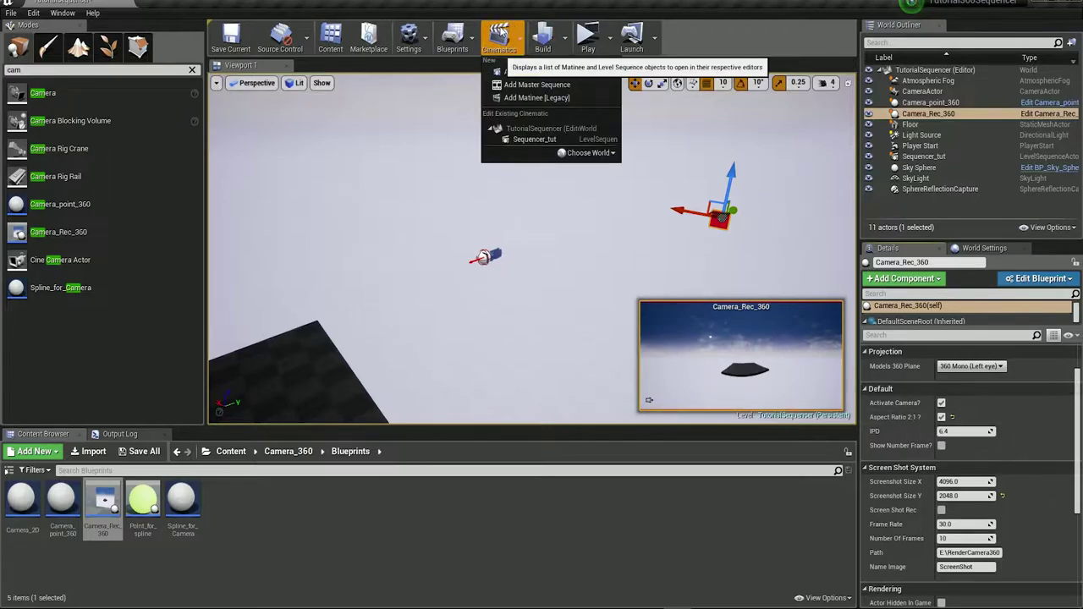
Open Sequencer_tut in the Sequencer and bring up its Render Movie Settings
left_click(534, 140)
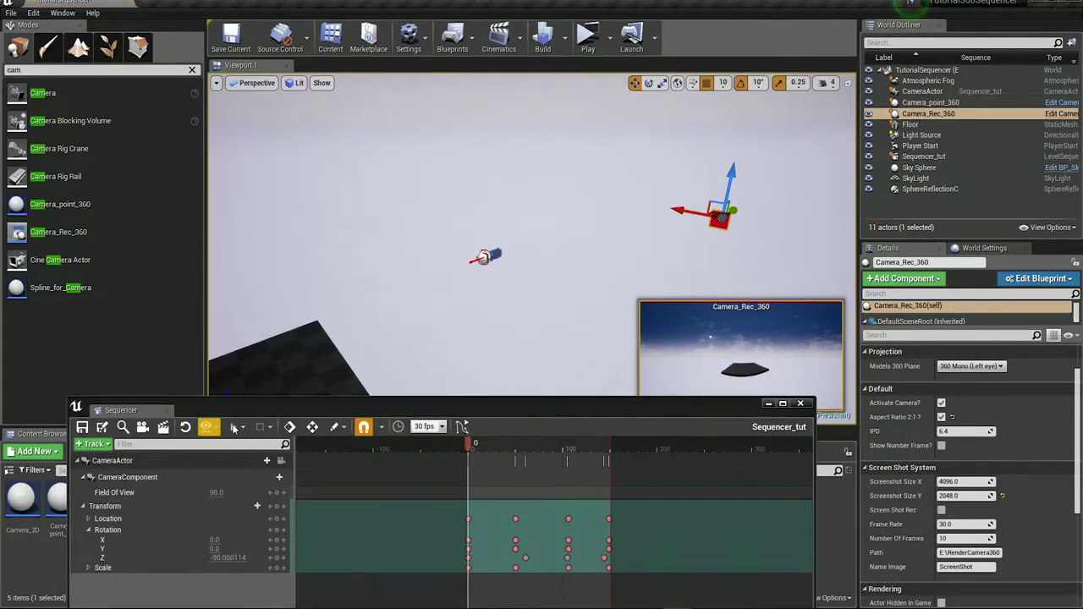
left_click_drag(324, 408, 300, 390)
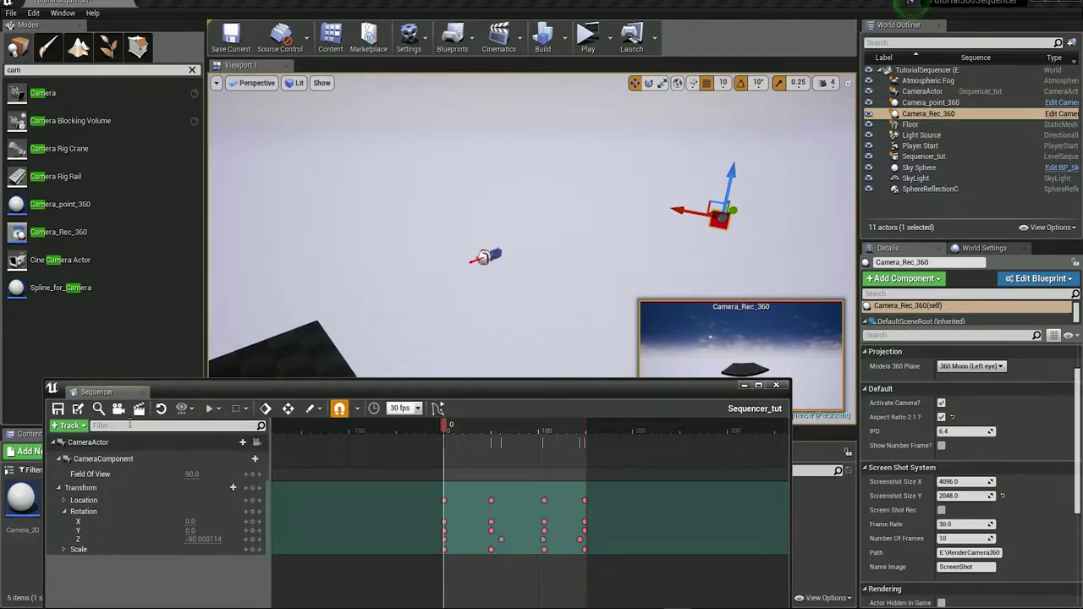
left_click(139, 408)
Set the render to an Image Sequence (jpg) at custom 2000 × 1000 resolution
left_click_drag(525, 90, 282, 228)
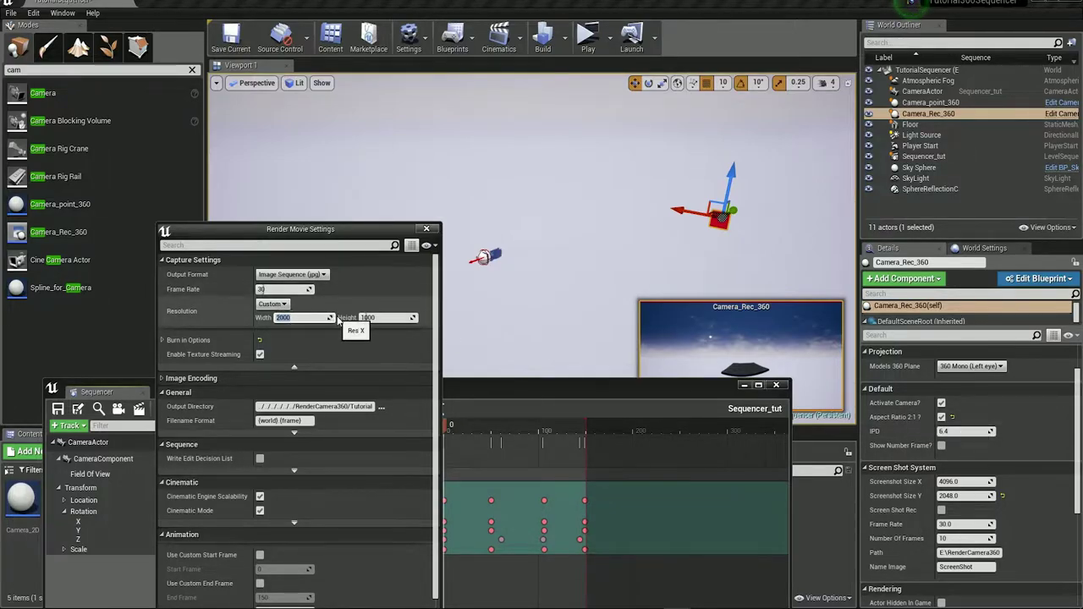
key("Return")
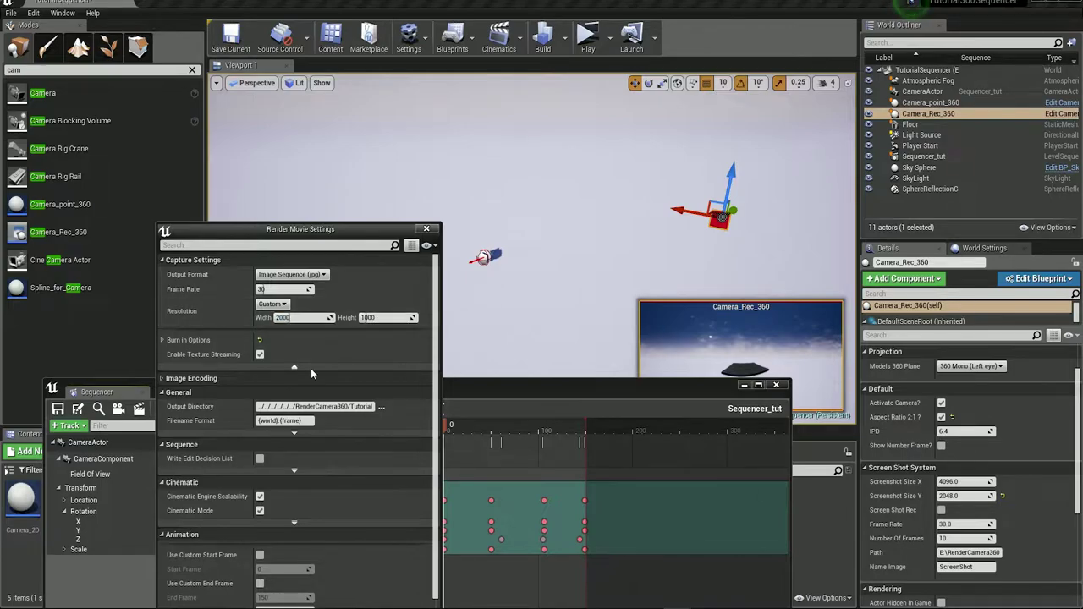
In the Output Directory picker, go to RenderCamera360 and delete the Tutorial folder
left_click(381, 407)
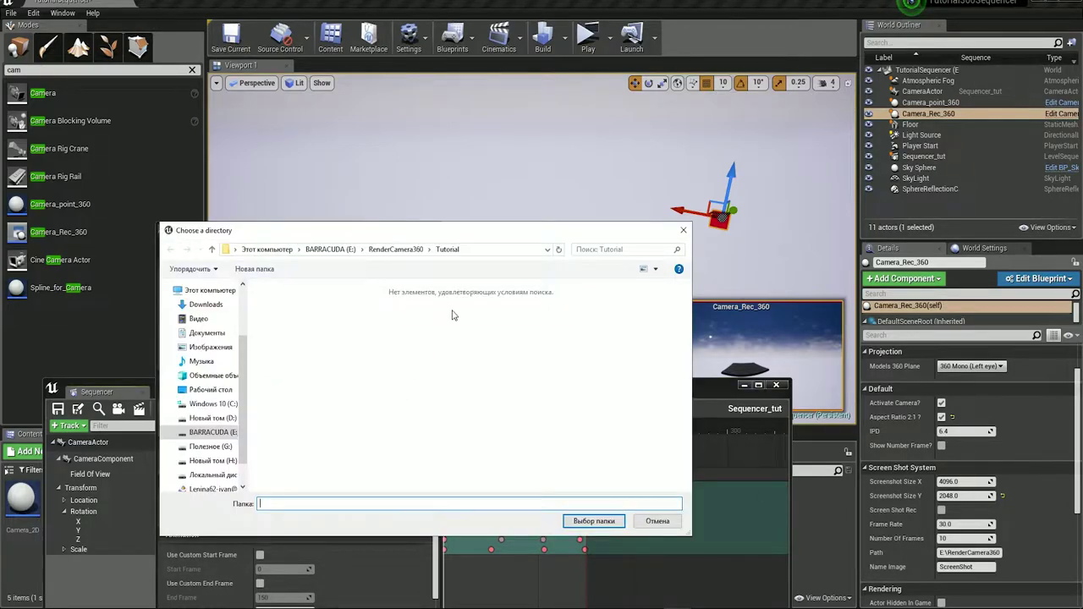
left_click(396, 249)
left_click(285, 321)
key("Delete")
Create a new folder named TutSequencerFolder in RenderCamera360 and open it
right_click(378, 381)
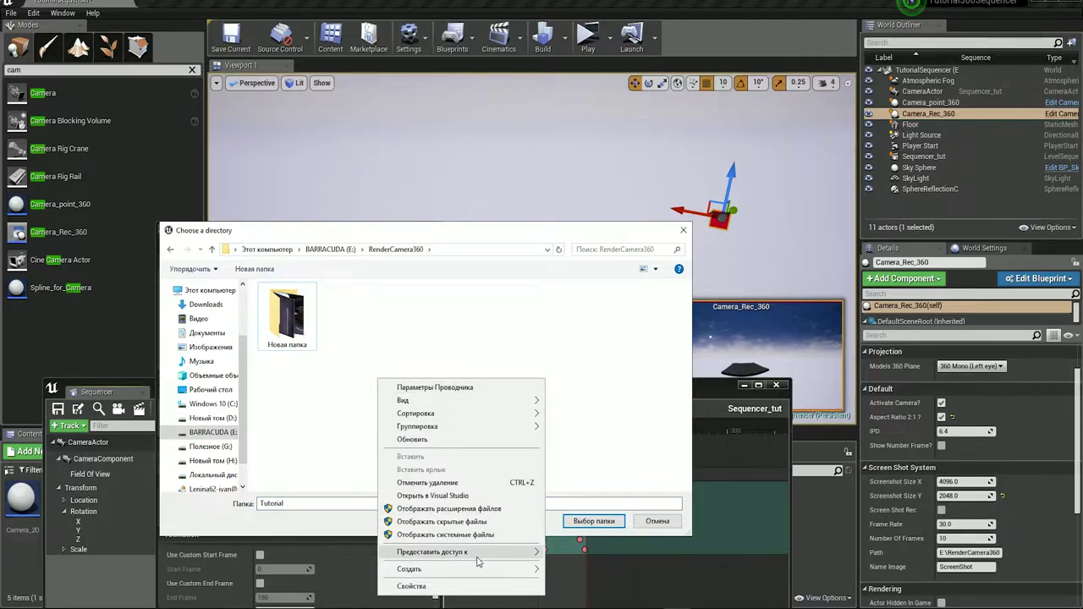
mouse_move(476, 568)
left_click(586, 424)
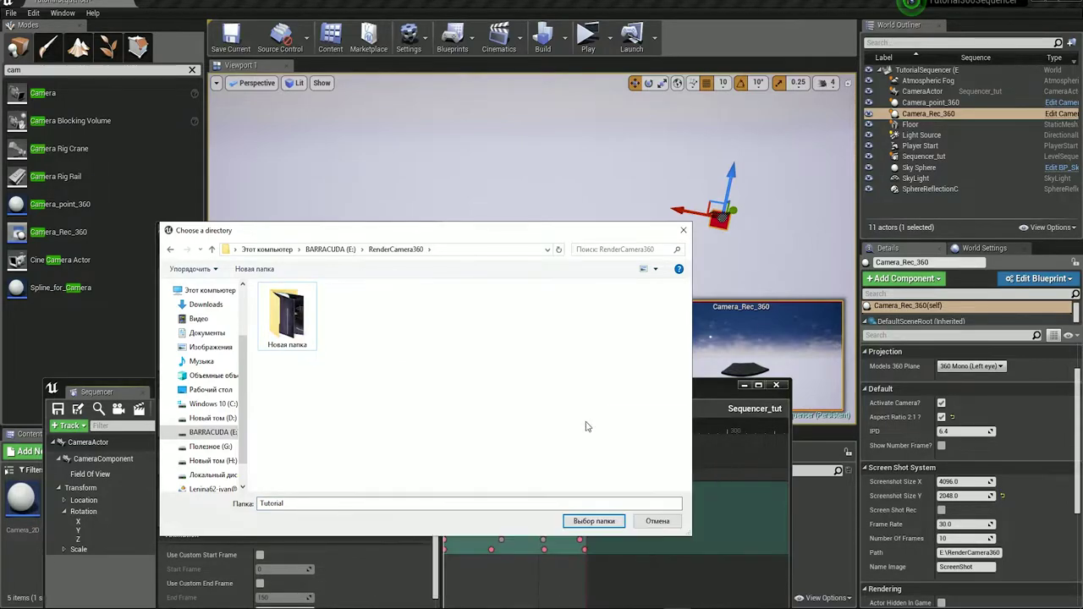
type("TutSequencerFolder")
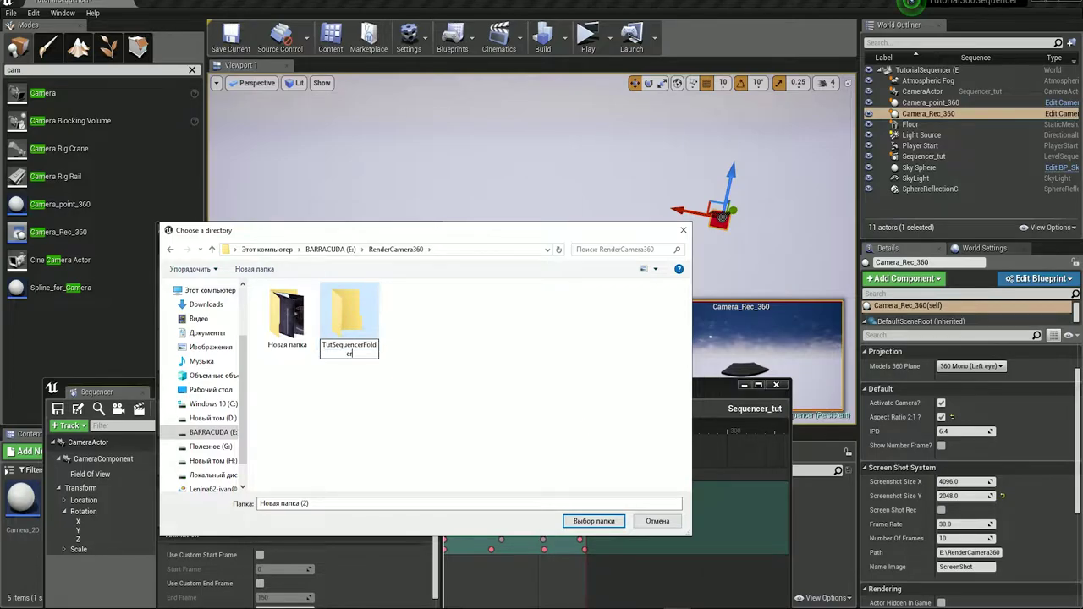
key("Return")
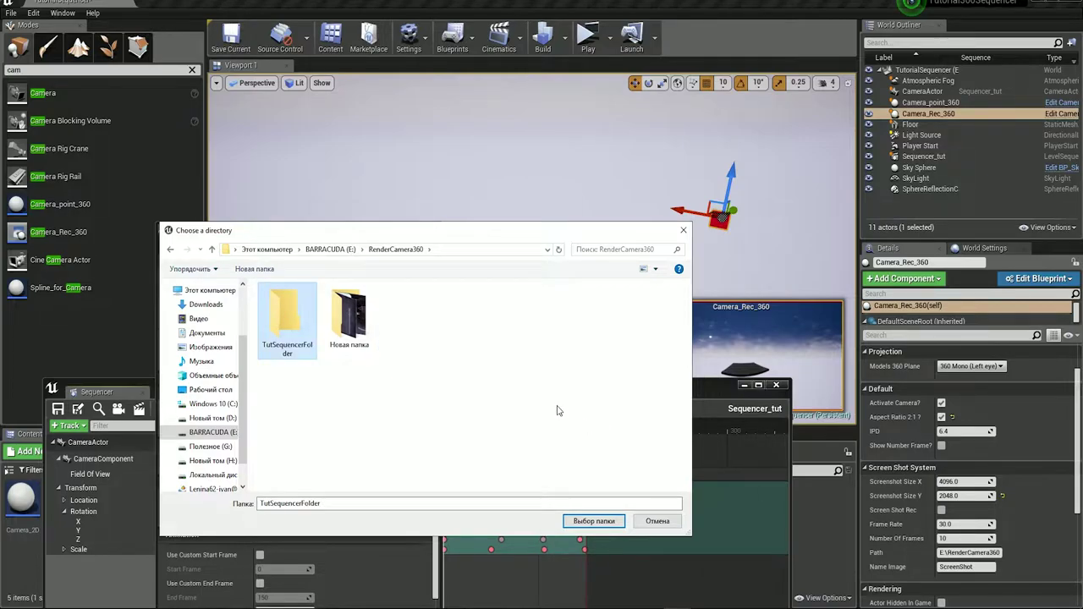
double_click(297, 330)
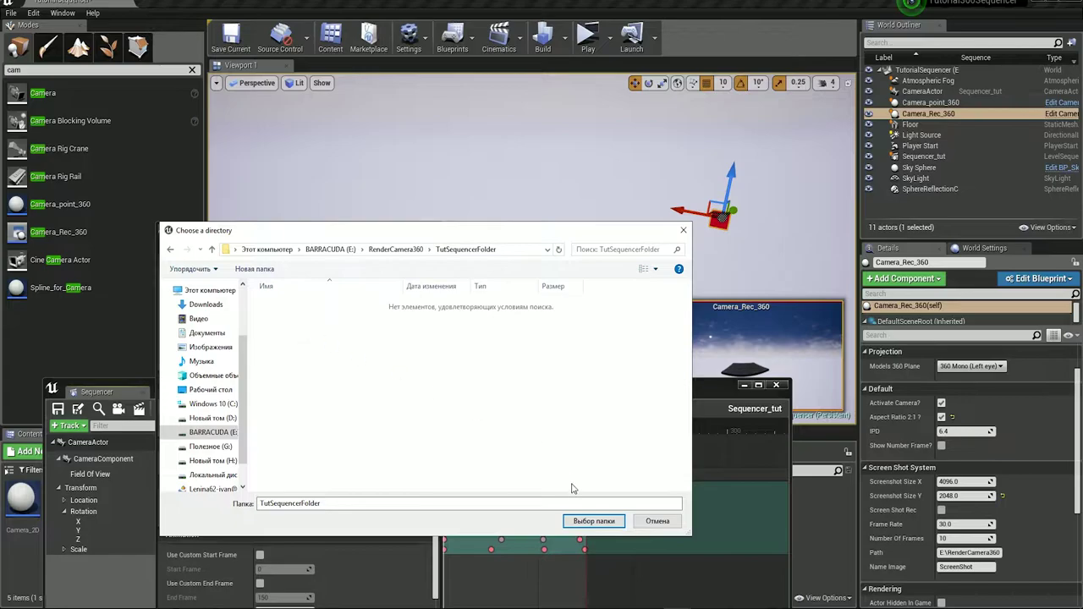
Accept TutSequencerFolder as the output directory, leaving Frame Rate at 30
left_click(579, 522)
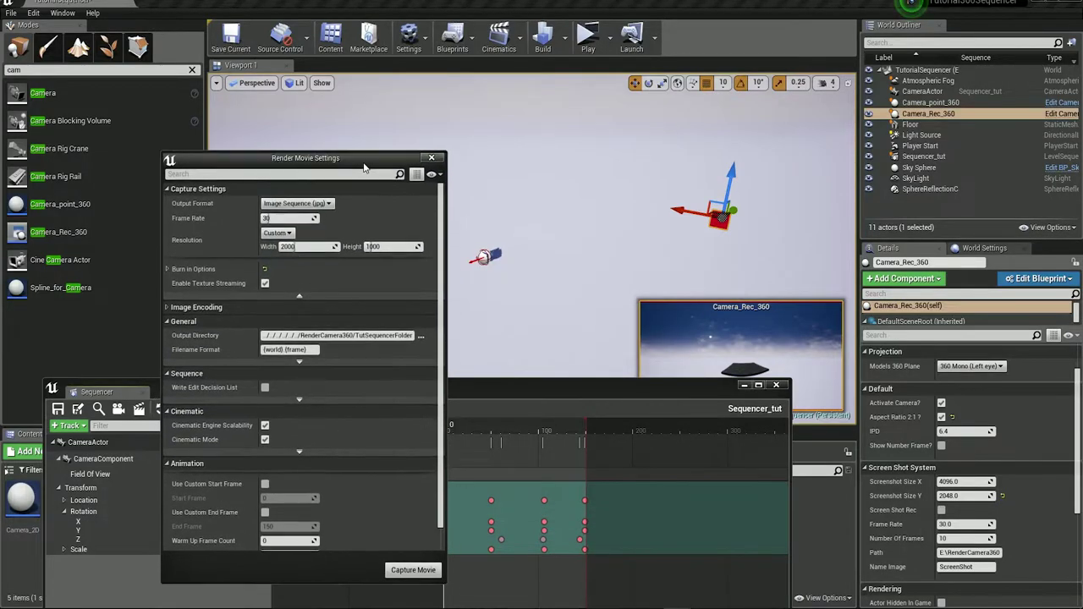
scroll(392, 429, "down", 1)
scroll(339, 466, "up", 1)
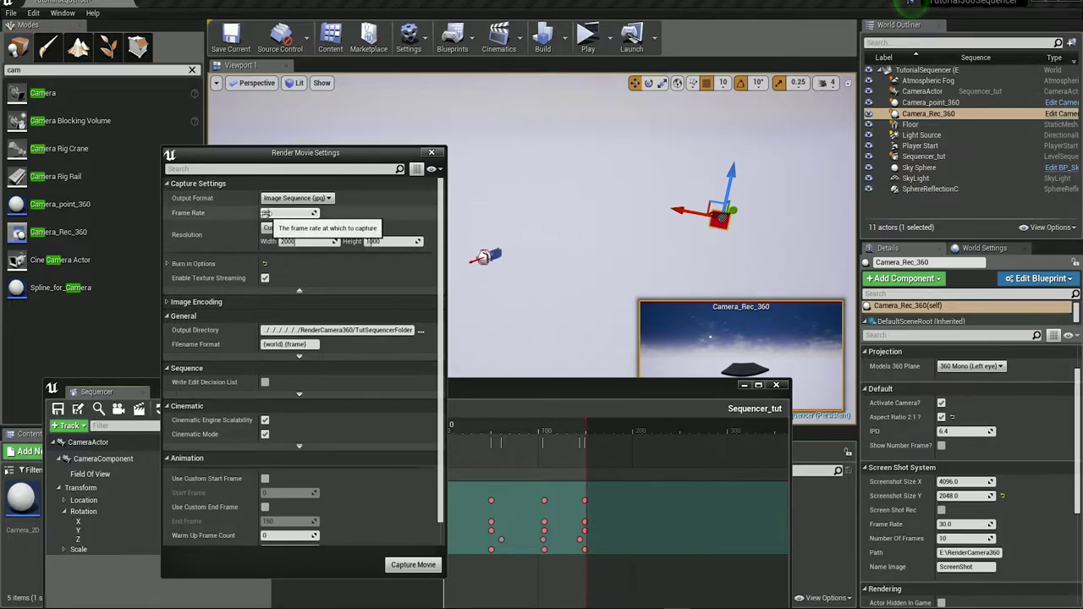
left_click(298, 213)
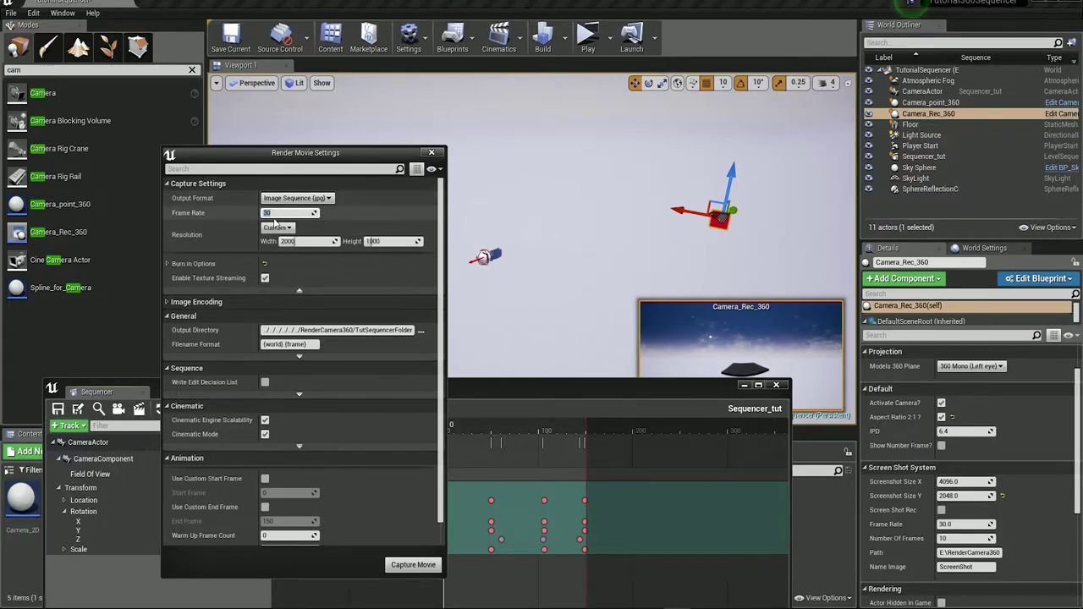
left_click(388, 222)
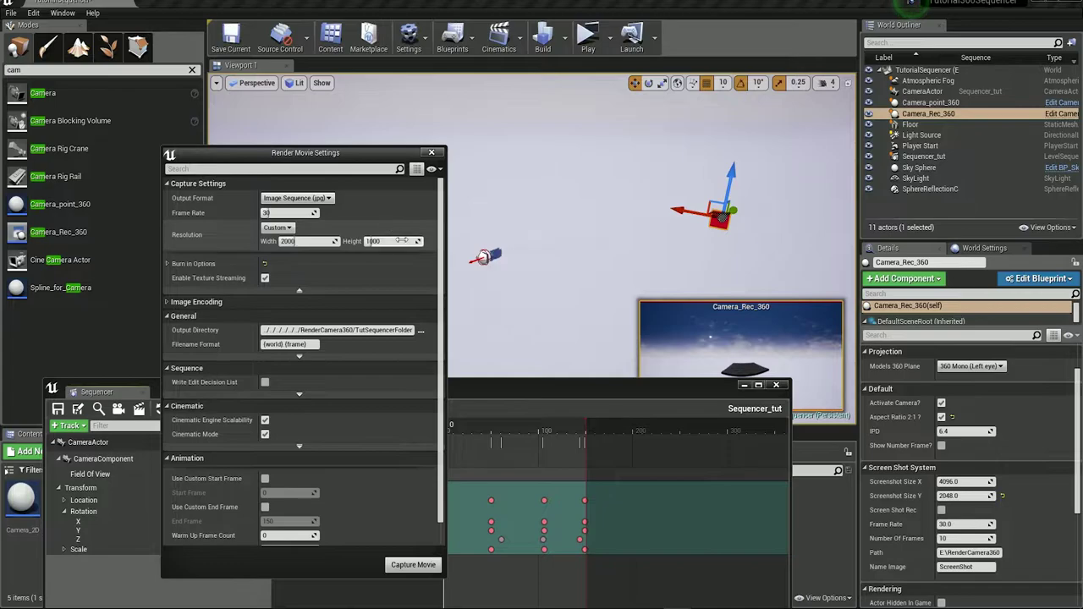
Keep Image Sequence (jpg) output and capture the movie, saving content first
scroll(415, 482, "down", 1)
scroll(419, 390, "up", 1)
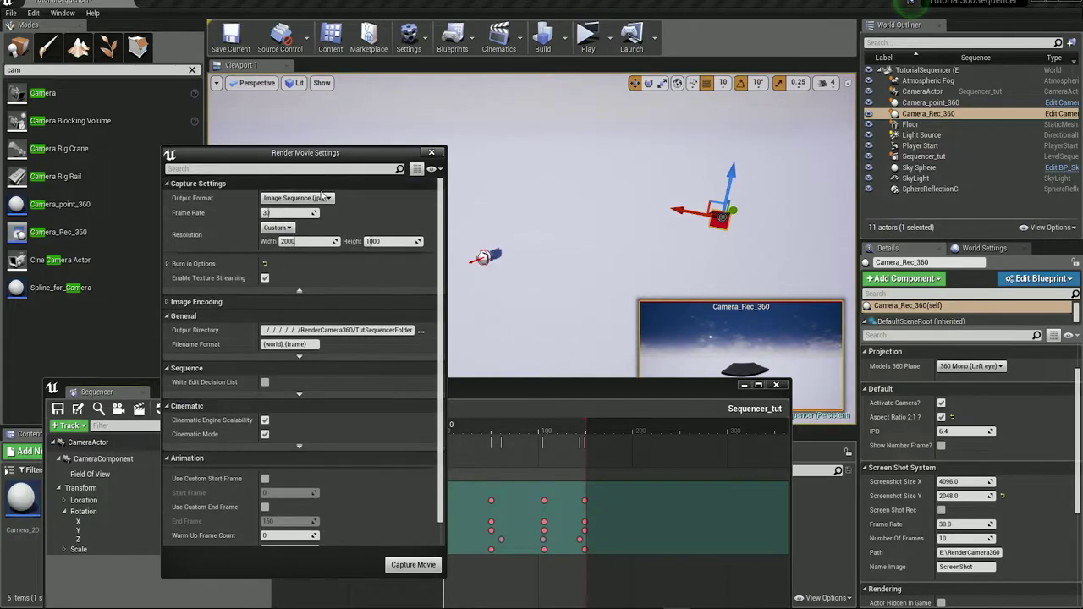
left_click(321, 197)
left_click(309, 207)
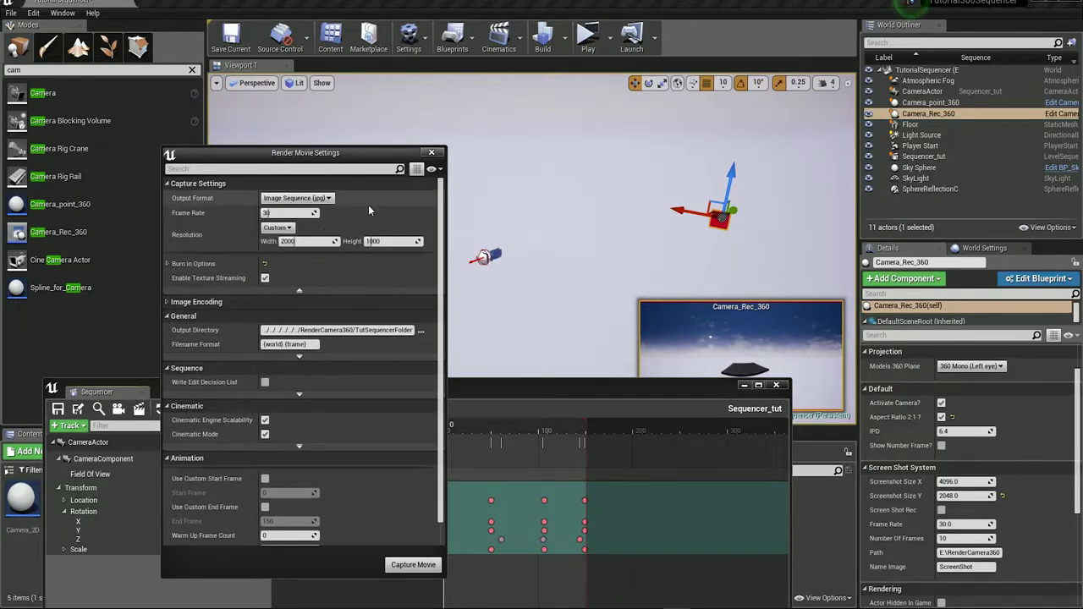
left_click(413, 565)
left_click(598, 416)
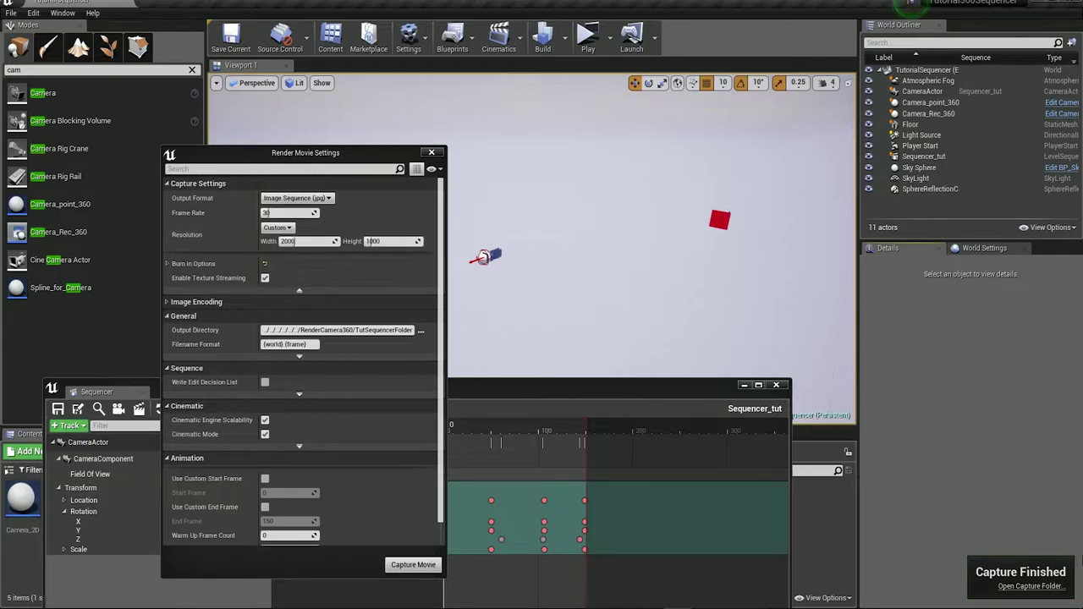
Open the capture folder and review the rendered frames backward from 0150 in the image viewer
left_click(1053, 590)
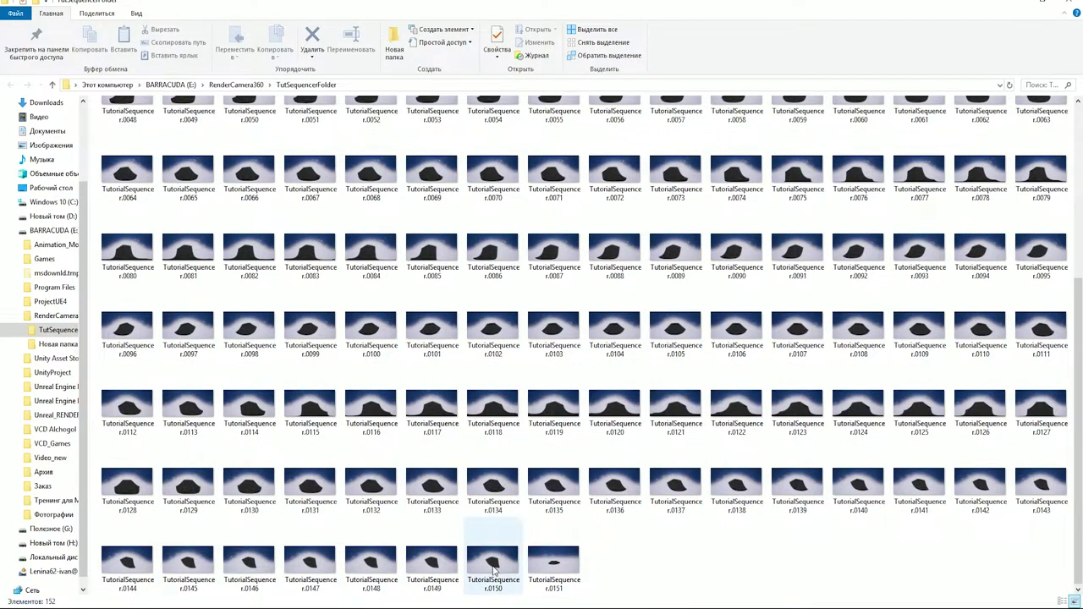
double_click(492, 563)
key("Left")
key("Left")
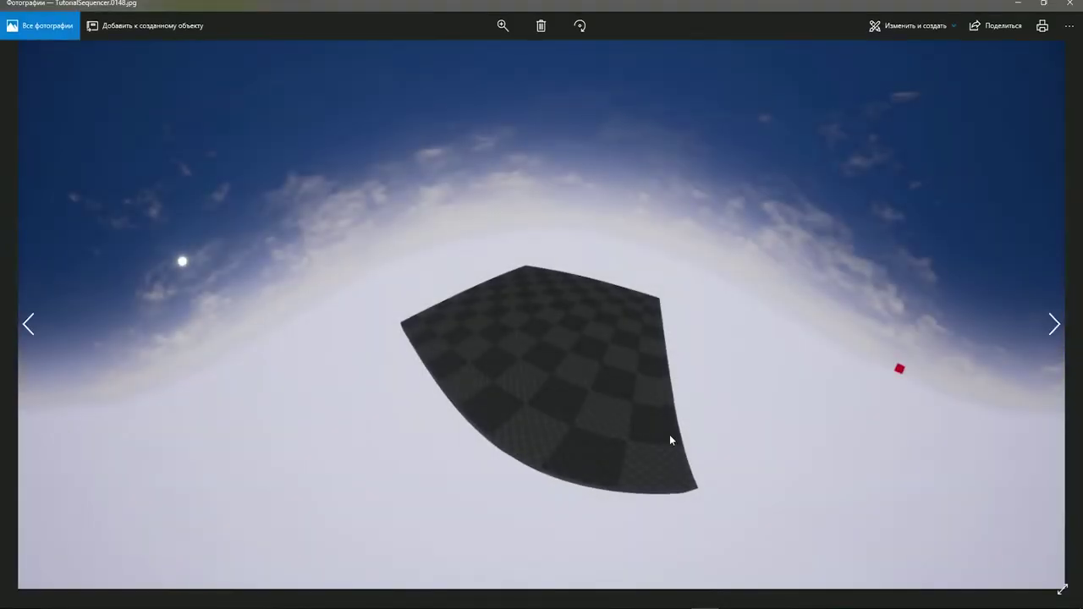
key("Left")
key("Left")
key("Left")
key("Left")
key("Left")
key("Left")
key("Left")
key("Left")
key("Left")
key("Left")
key("Left")
key("Left")
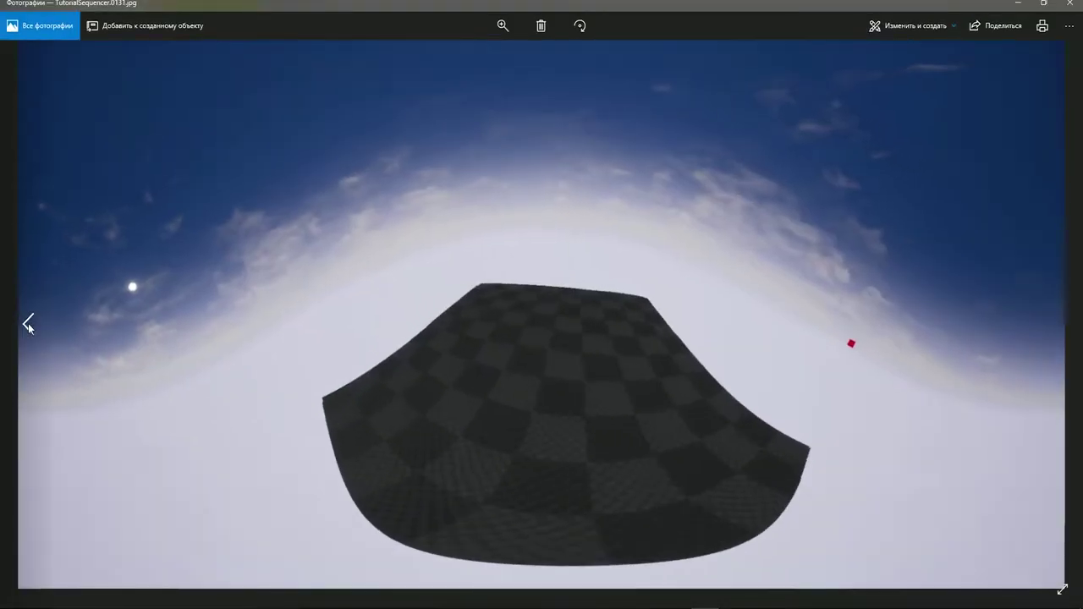
key("Left")
key("Left")
key("Left")
key("Left")
key("Left")
key("Left")
key("Left")
key("Left")
key("Left")
key("Left")
key("Left")
key("Left")
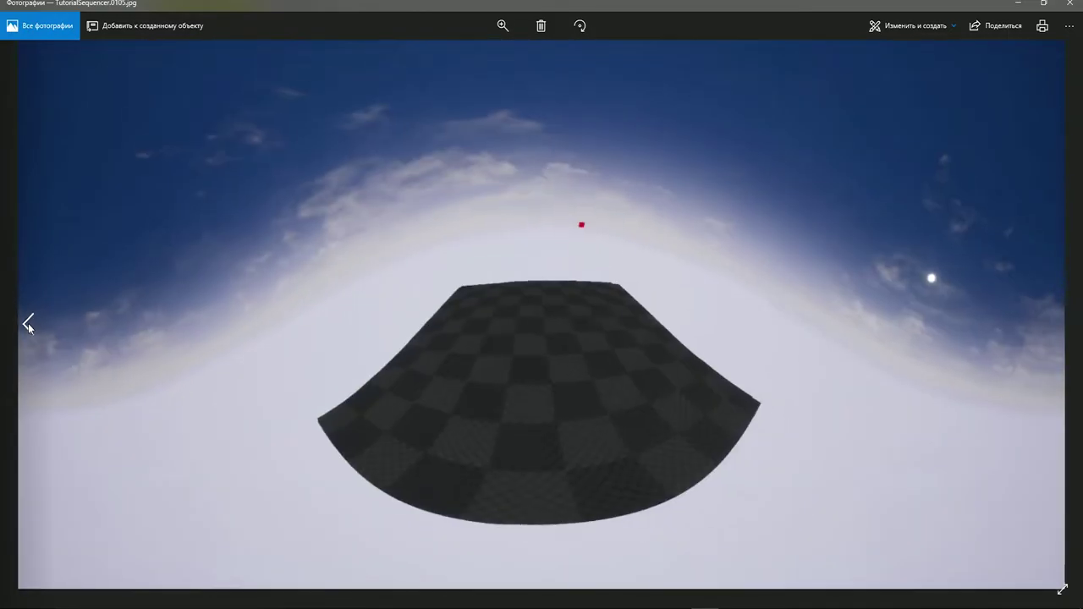
key("Left")
key("Left")
key("Left")
key("Left")
key("Left")
key("Left")
key("Left")
key("Left")
key("Left")
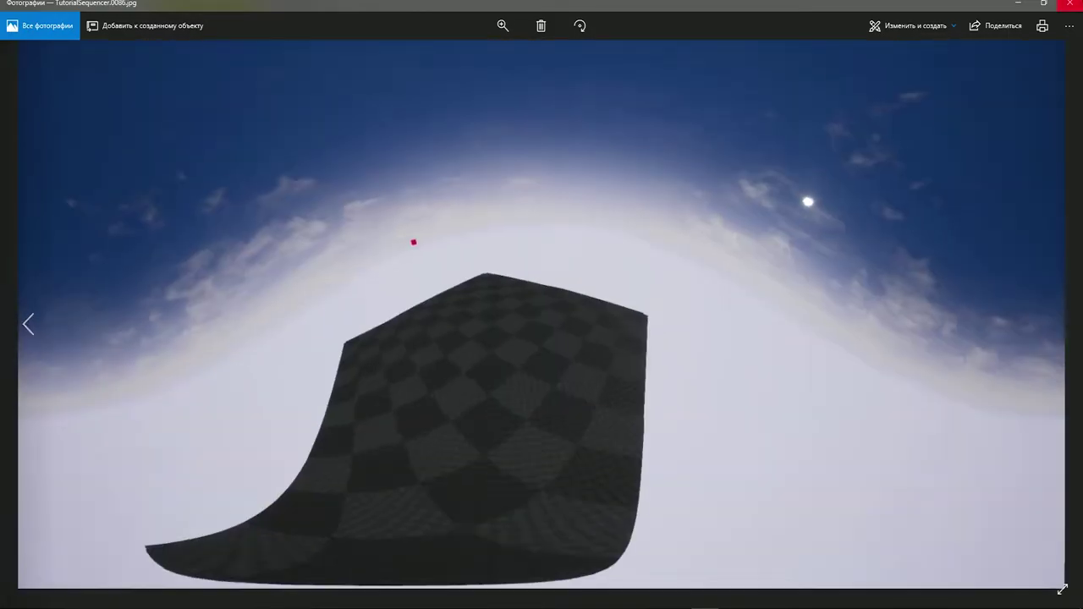
key("alt+F4")
Select all 152 rendered frames in TutSequencerFolder and delete them
left_click(648, 541)
scroll(655, 435, "up", 5)
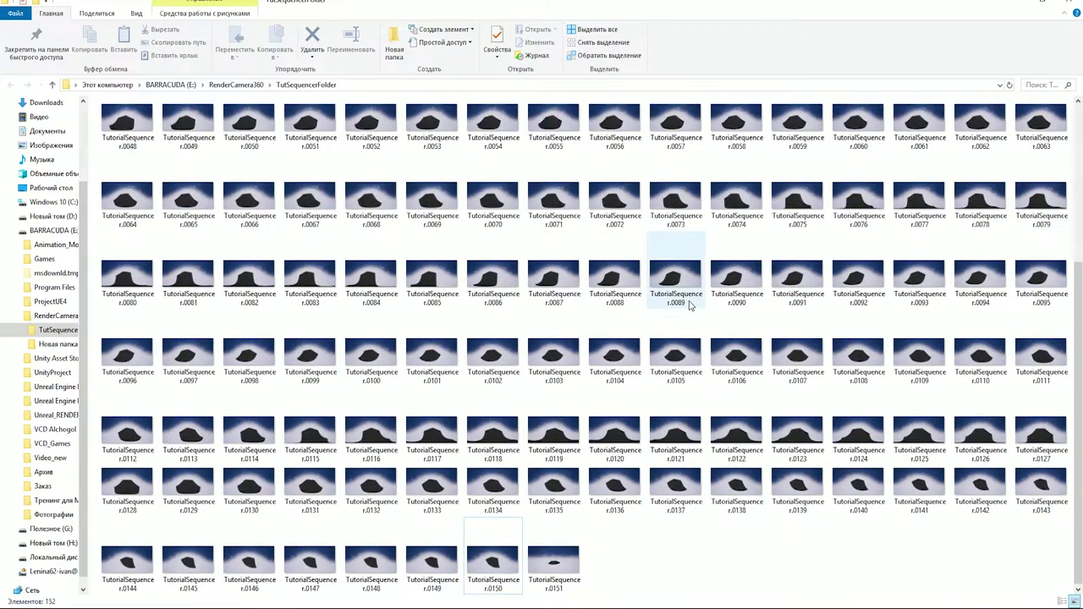
scroll(634, 414, "down", 5)
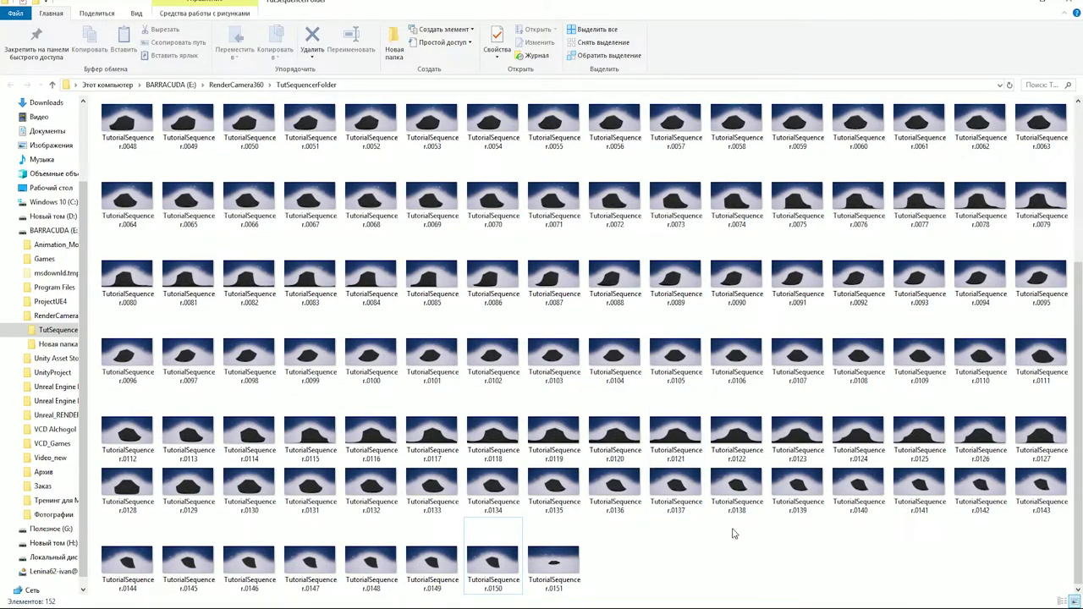
key("ctrl+a")
key("Delete")
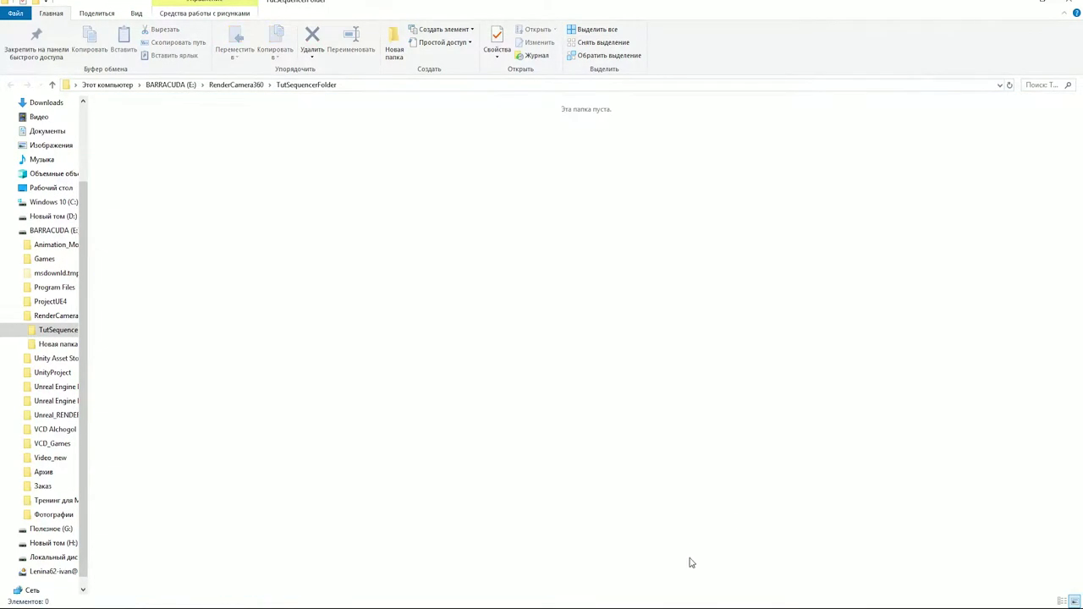
Set Frame Rate to 60, capture the movie, and open the capture folder afterward
left_click(587, 554)
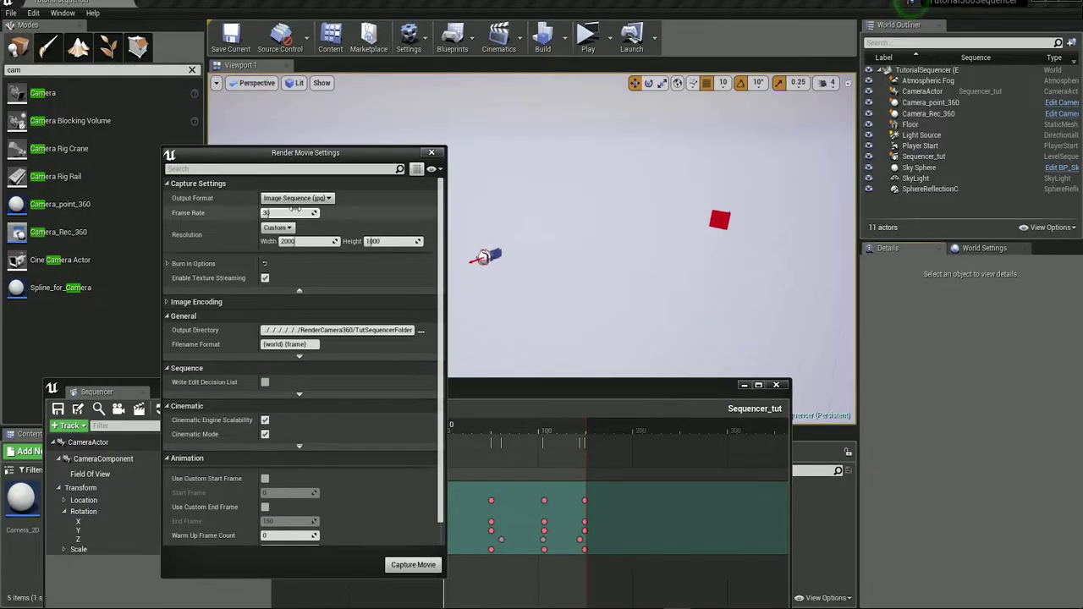
type("60")
key("Return")
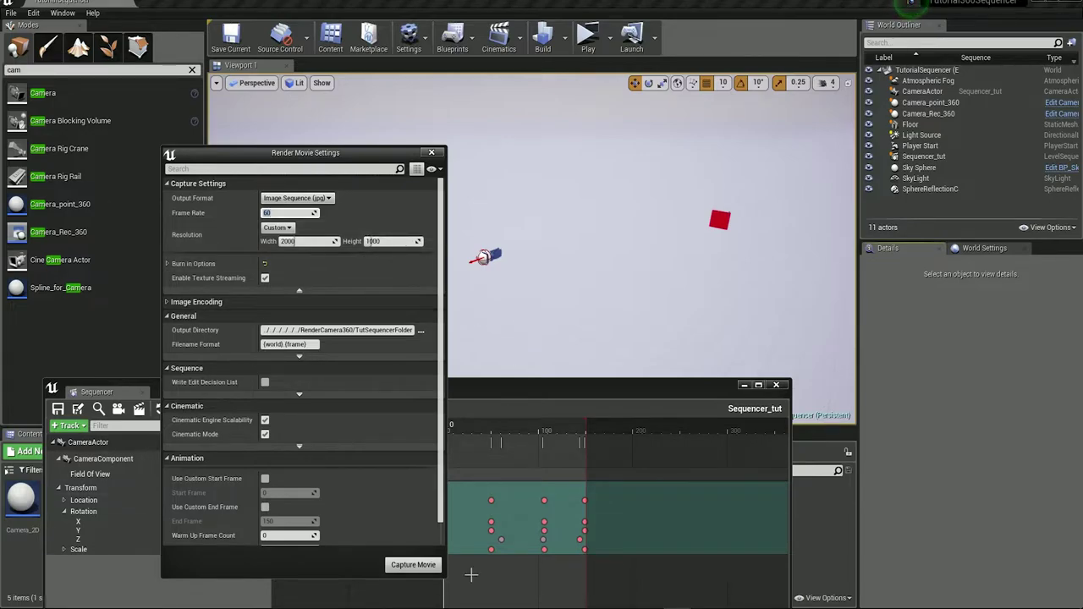
left_click(431, 566)
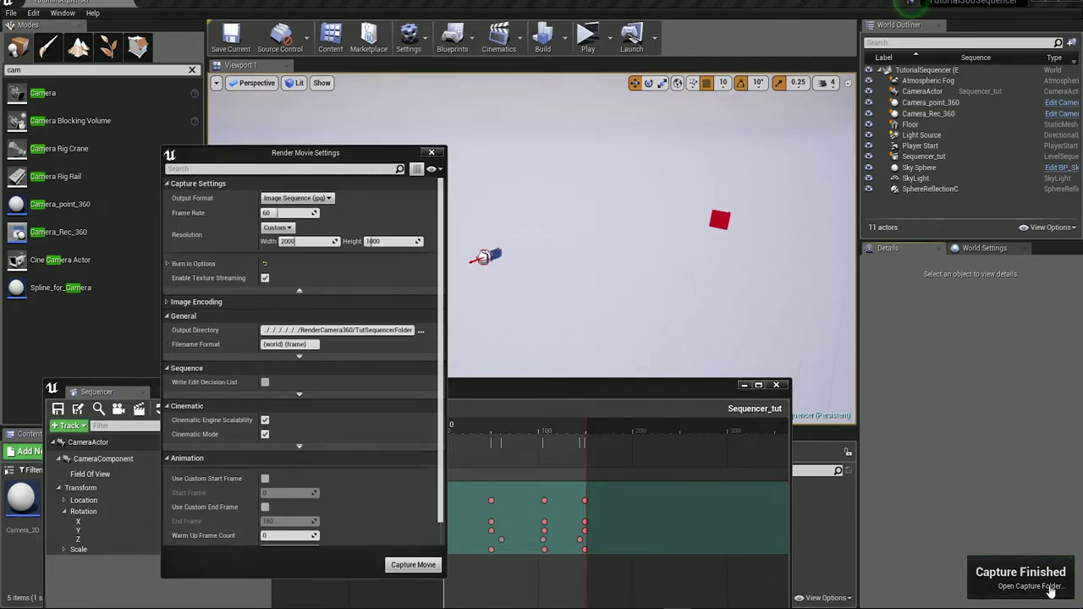
left_click(1030, 587)
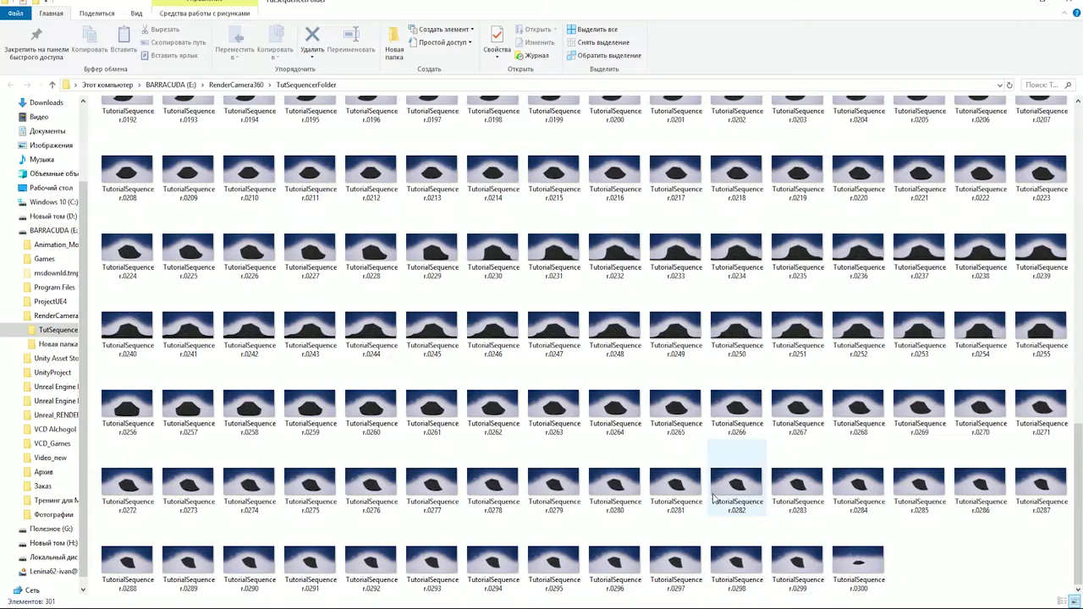
Scroll through the 301 frames, then permanently delete them all with Shift+Delete
scroll(728, 448, "up", 10)
scroll(717, 165, "down", 10)
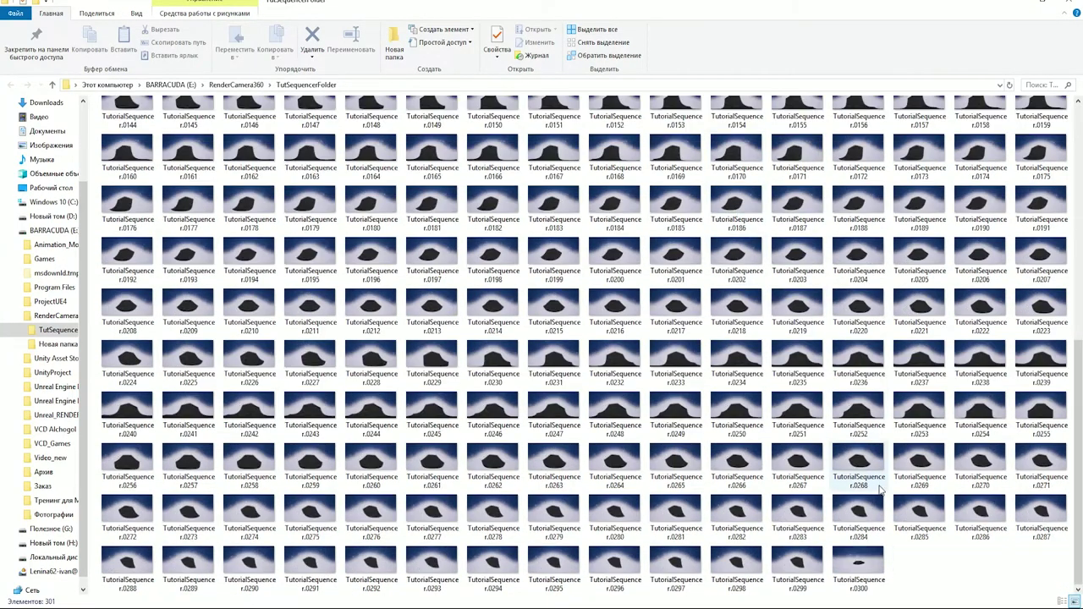
key("ctrl+a")
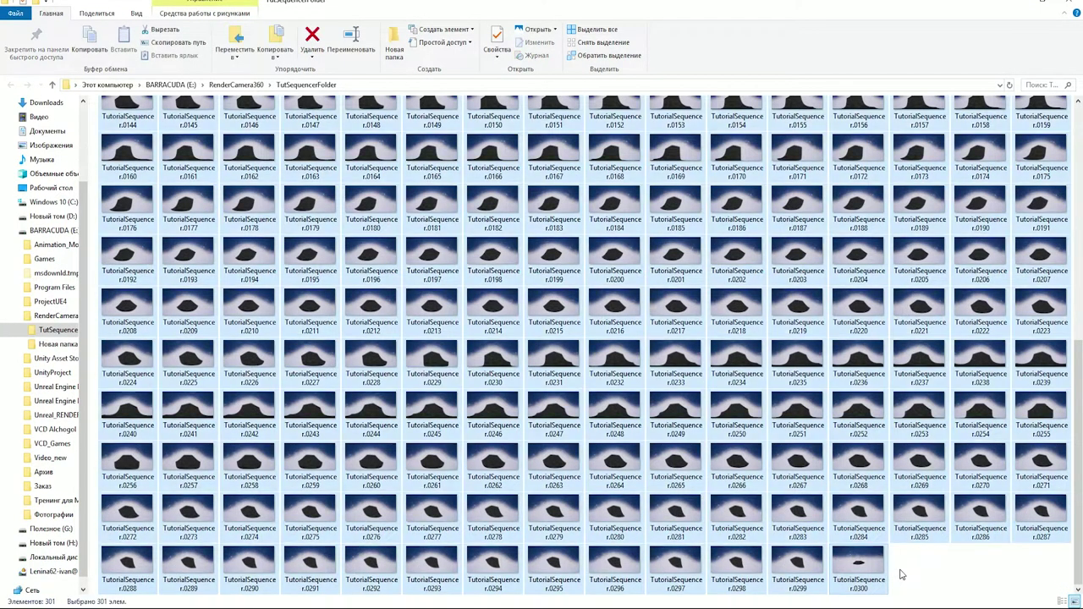
key("shift+Delete")
key("Return")
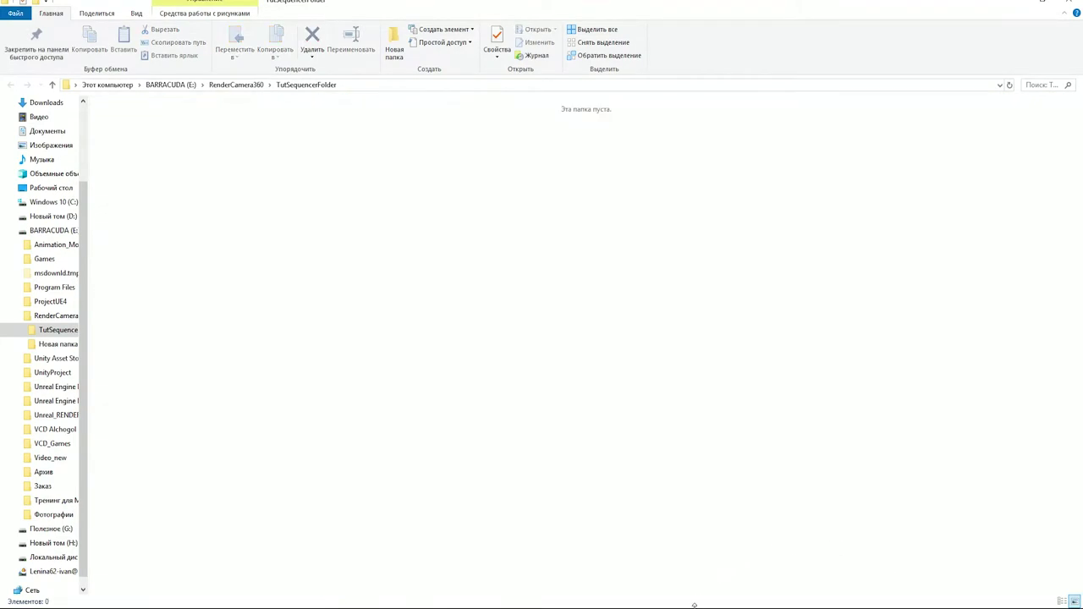
Enable custom start frame 0 and end frame 200, then capture the movie
mouse_move(677, 606)
left_click(815, 566)
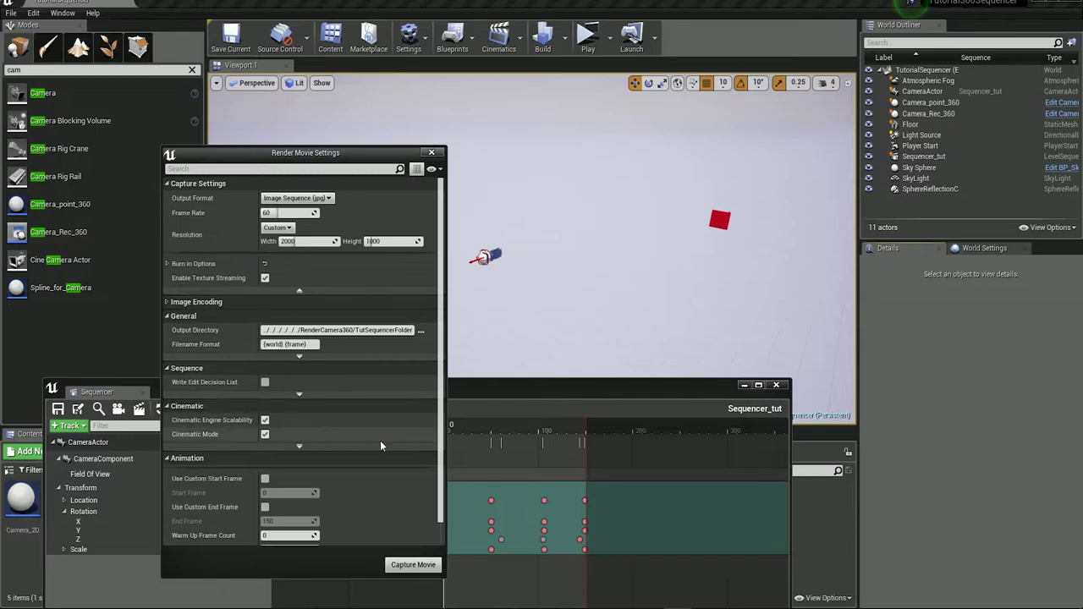
left_click(265, 479)
left_click(265, 507)
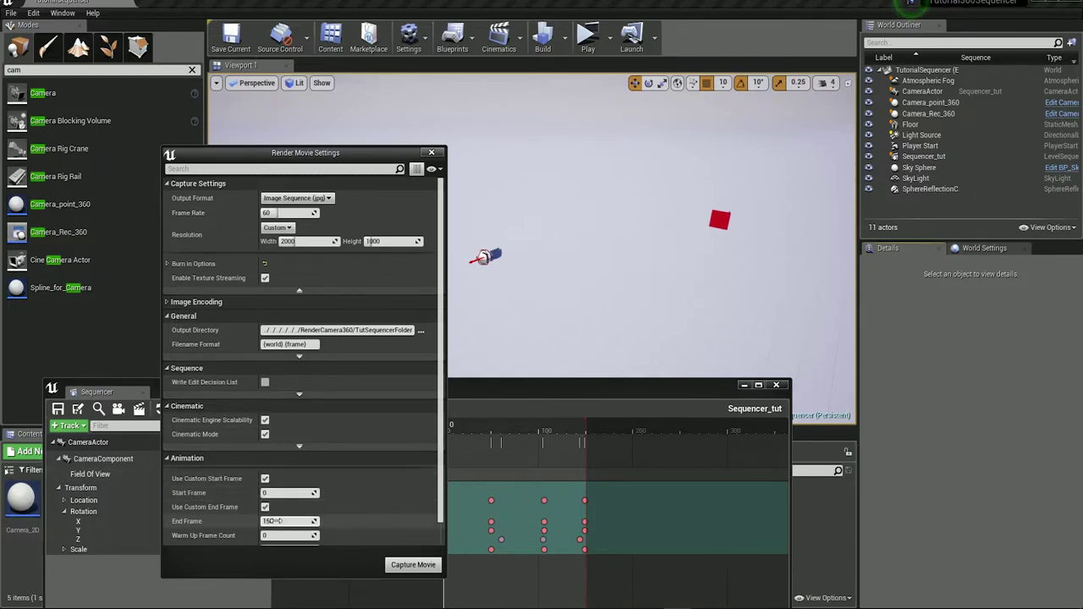
left_click(288, 521)
type("200")
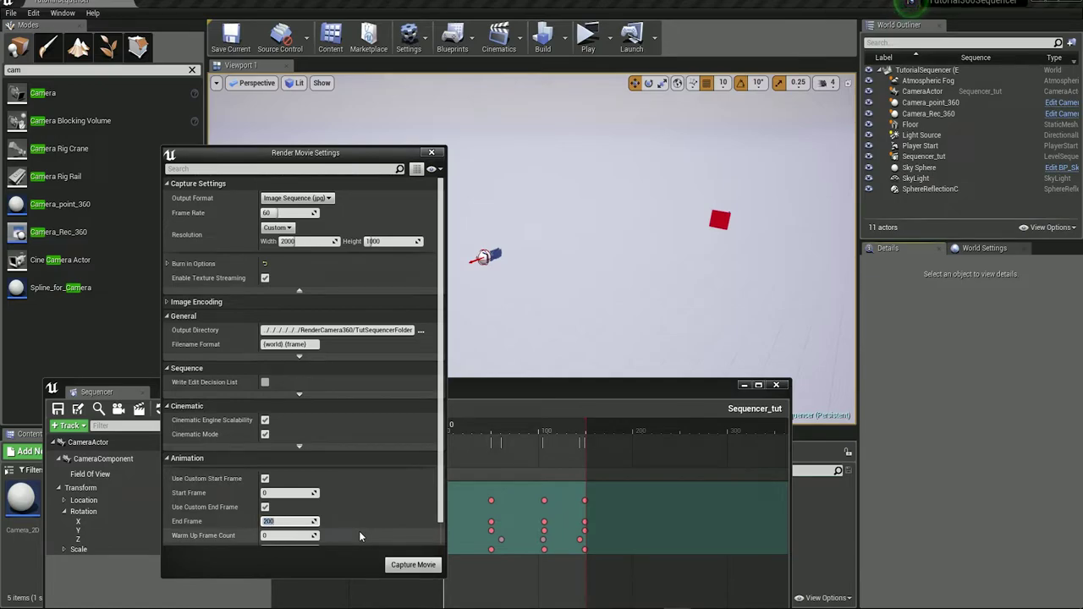
left_click(413, 565)
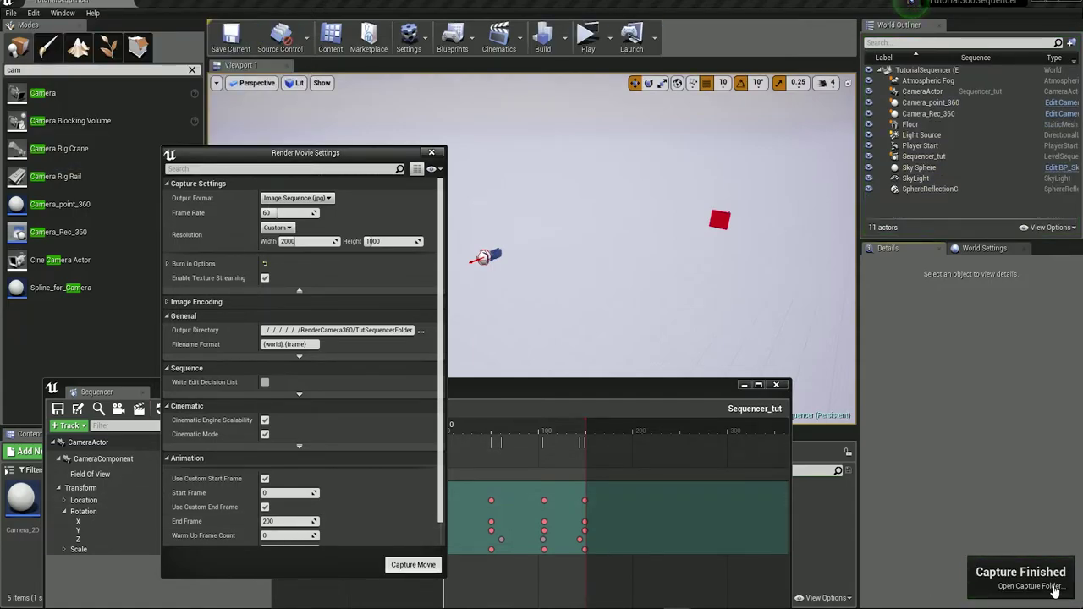
Open the capture folder and permanently delete all 201 output frames
left_click(1055, 591)
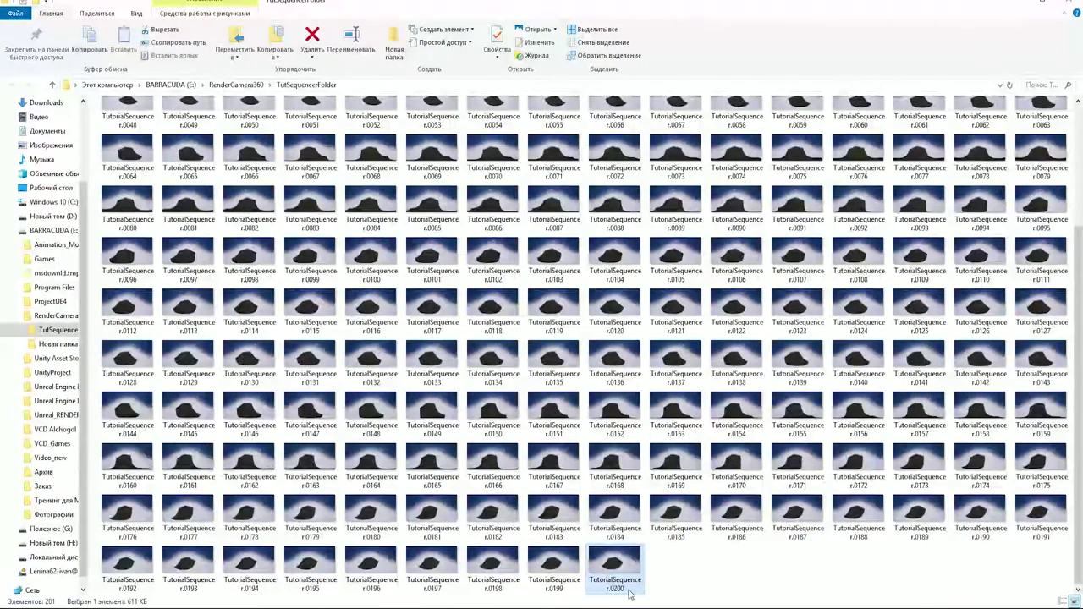
left_click(684, 575)
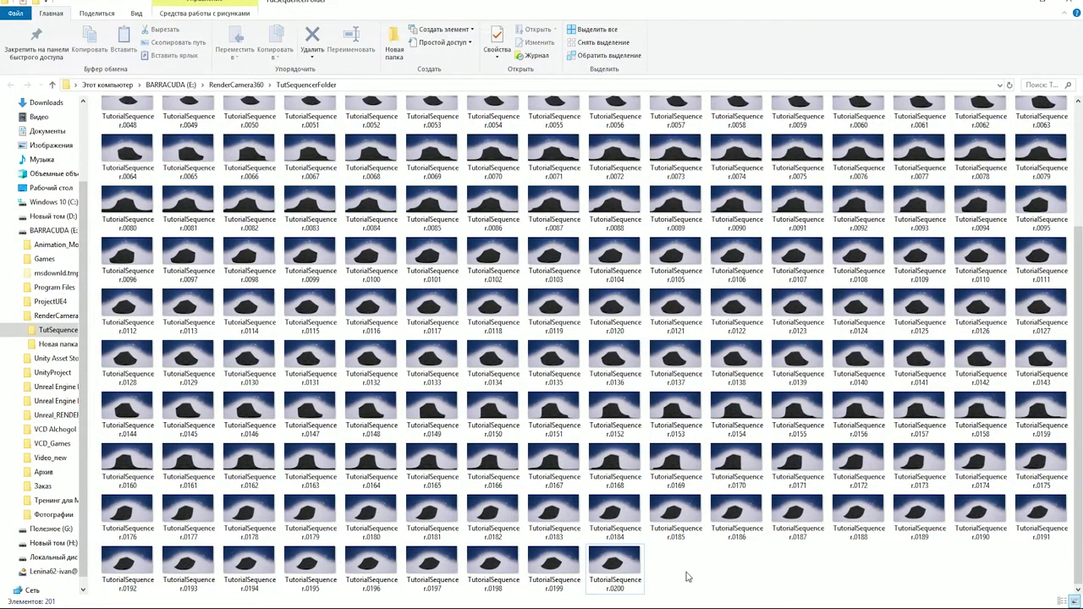
key("ctrl+a")
key("shift+Delete")
key("Return")
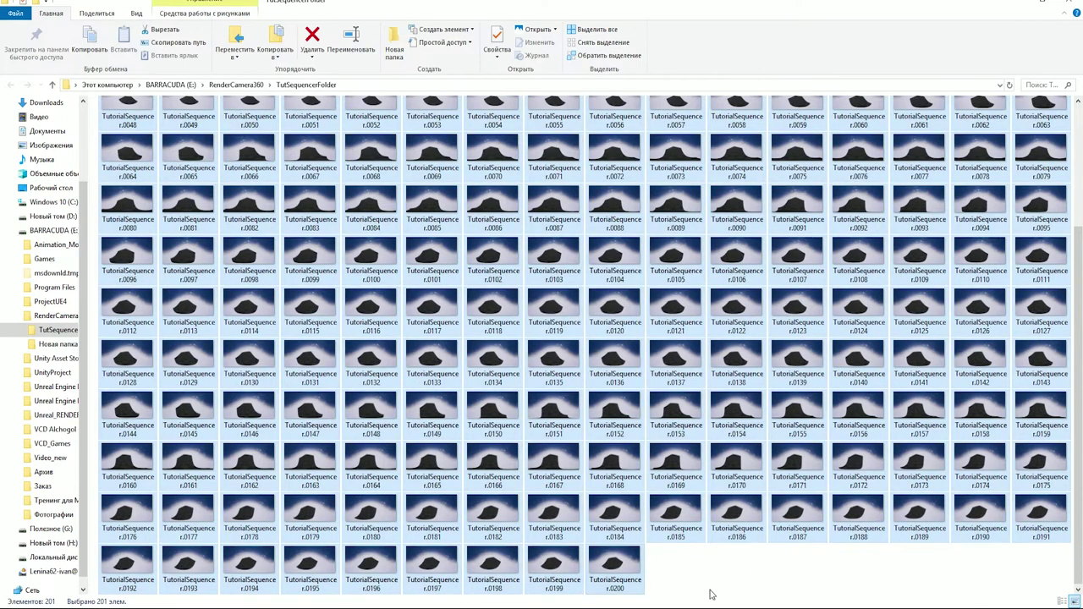
mouse_move(768, 573)
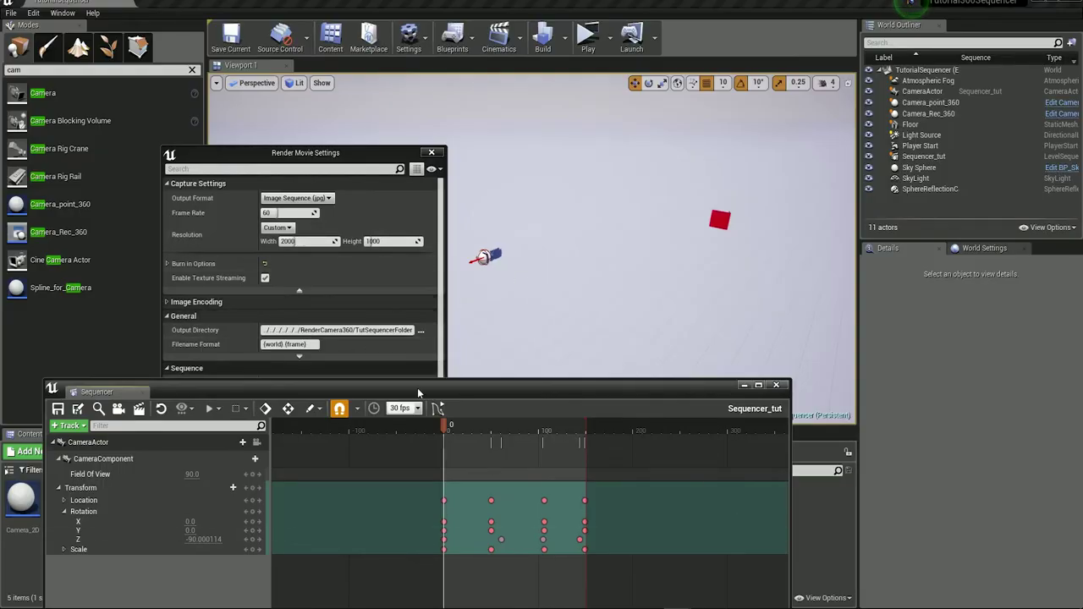
Close the Sequencer and Render Movie Settings windows, then open the Level Blueprint
left_click(777, 385)
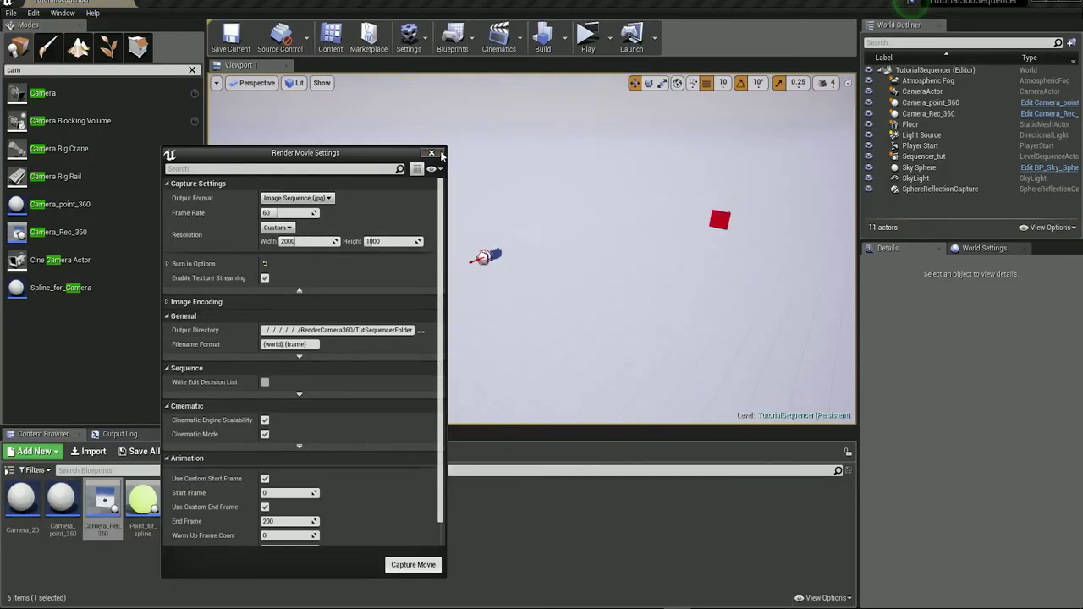
left_click(431, 152)
left_click(452, 39)
left_click(487, 137)
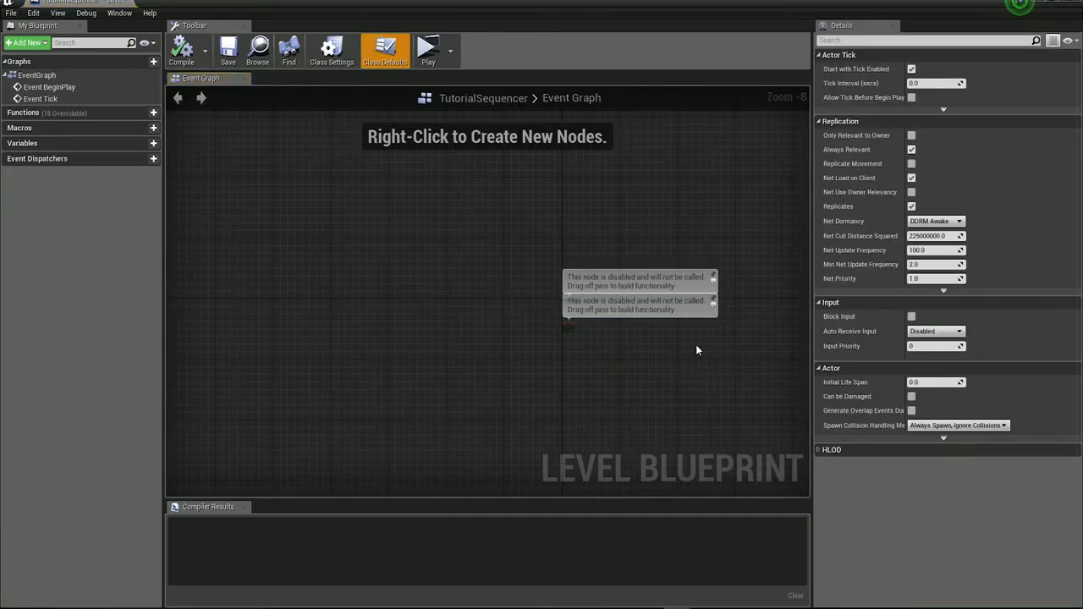
Look over the Level Blueprint event graph, check Cinematics for Sequencer_tut, and reframe the floor
right_click_drag(696, 345, 451, 298)
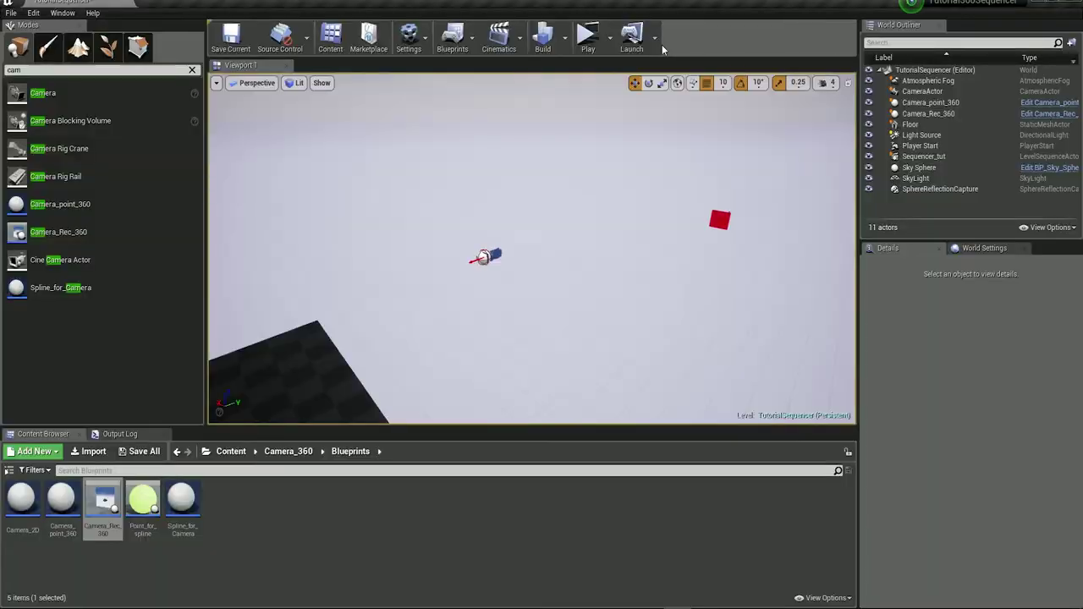
left_click(500, 36)
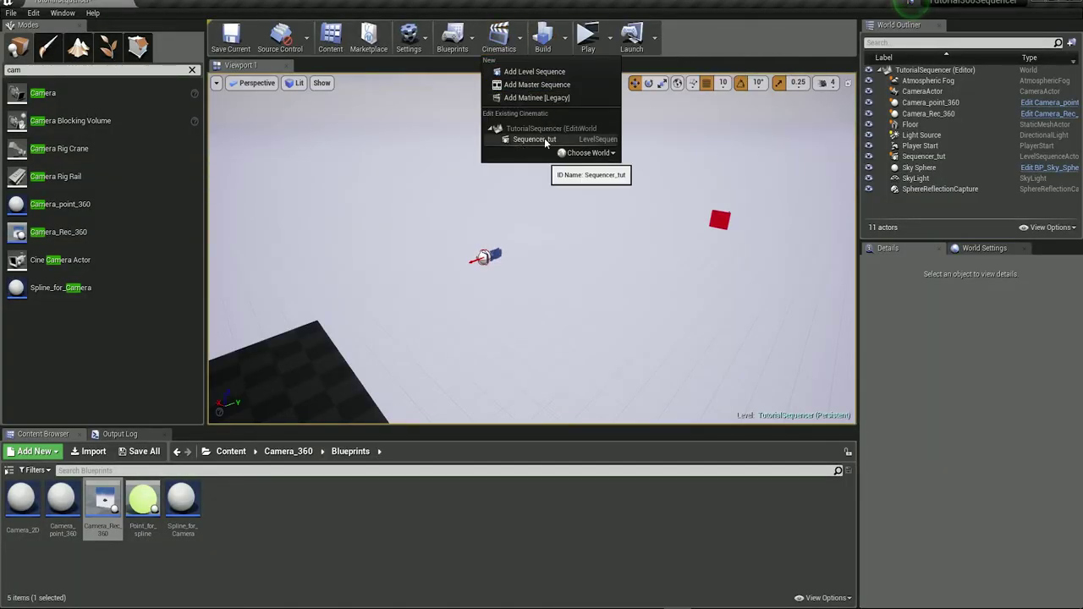
right_click_drag(554, 288, 566, 273)
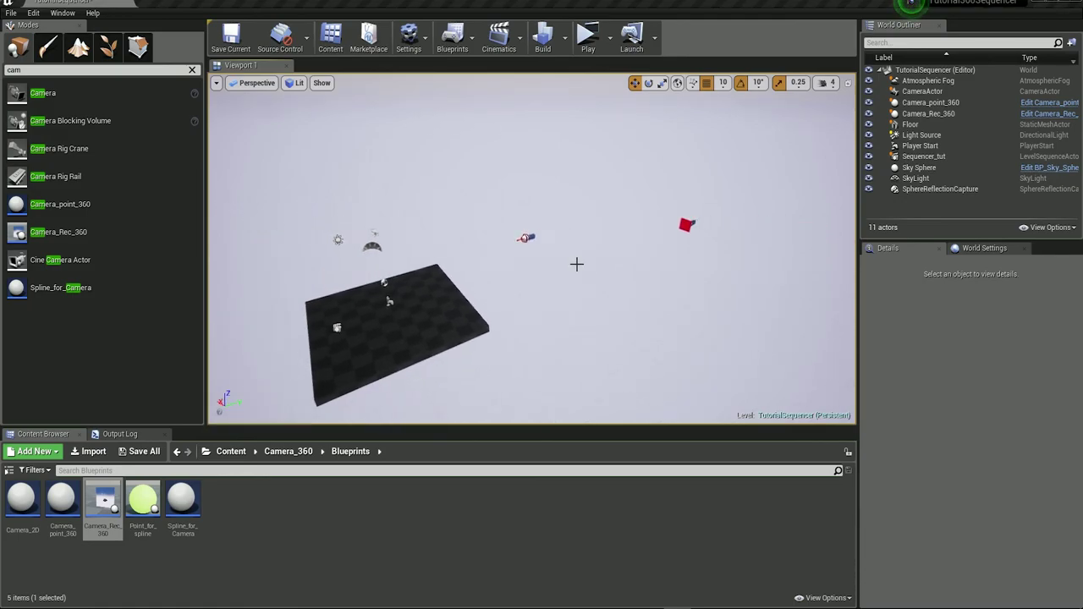